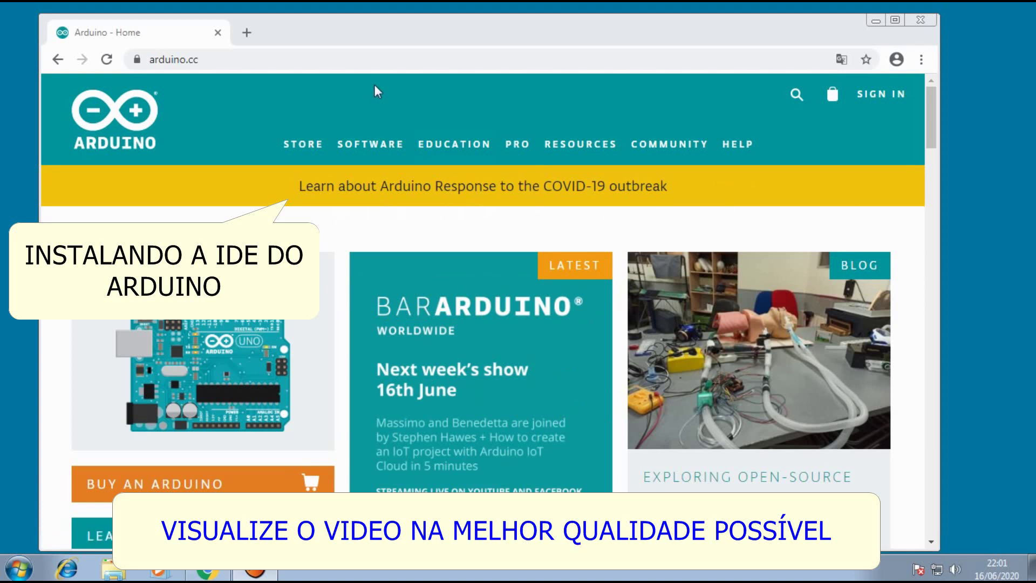
Step: Open the software Downloads page of the arduino.cc website
{"action": "left_click_drag", "start_coordinate": [234, 63], "coordinate": [143, 52]}
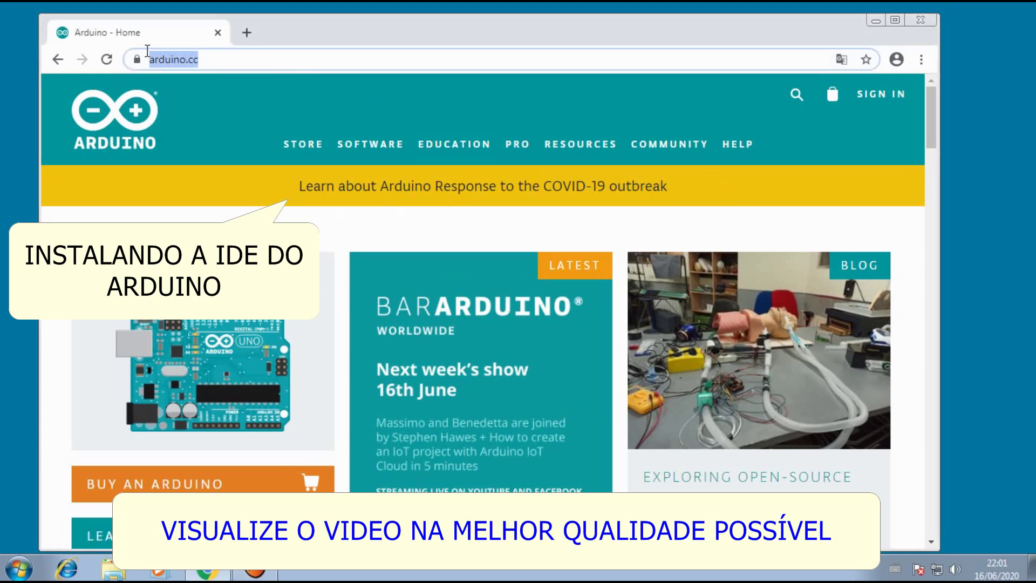
{"action": "mouse_move", "coordinate": [361, 135]}
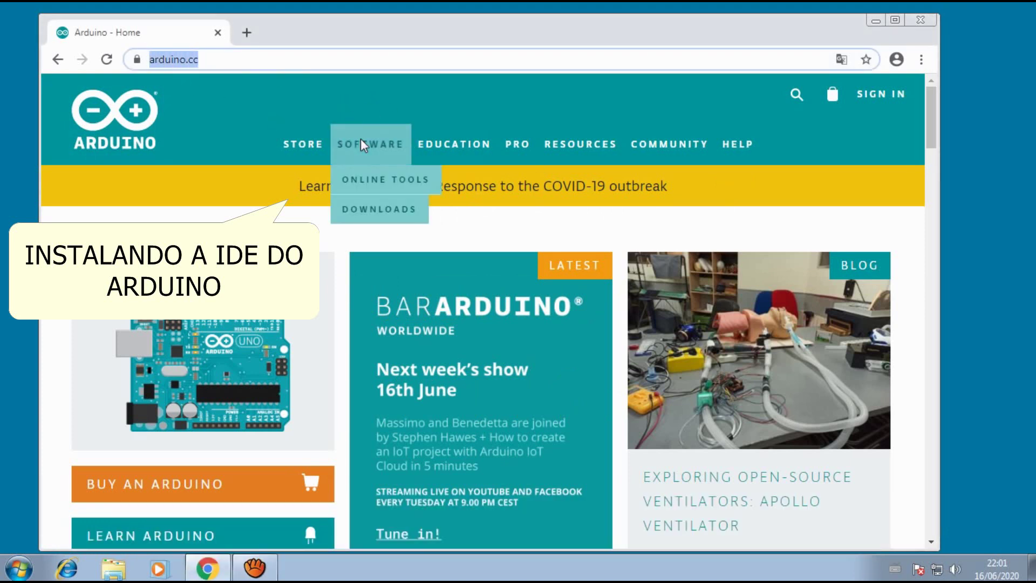
{"action": "left_click", "coordinate": [376, 213]}
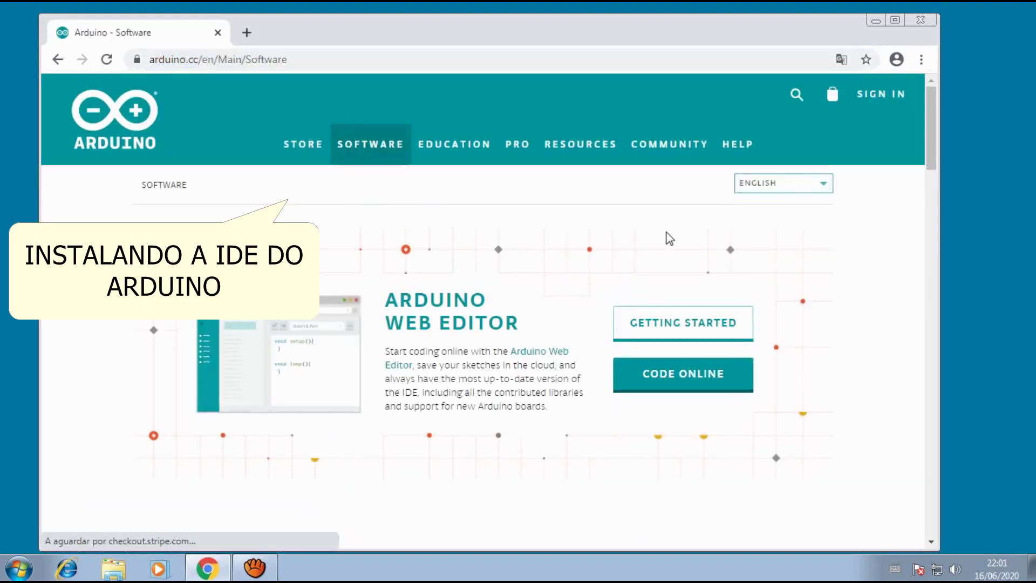
Step: Choose the Arduino IDE download labelled "Windows Installer, for Windows 7 and up"
{"action": "left_click_drag", "start_coordinate": [931, 130], "coordinate": [936, 217]}
{"action": "left_click_drag", "start_coordinate": [806, 219], "coordinate": [768, 223]}
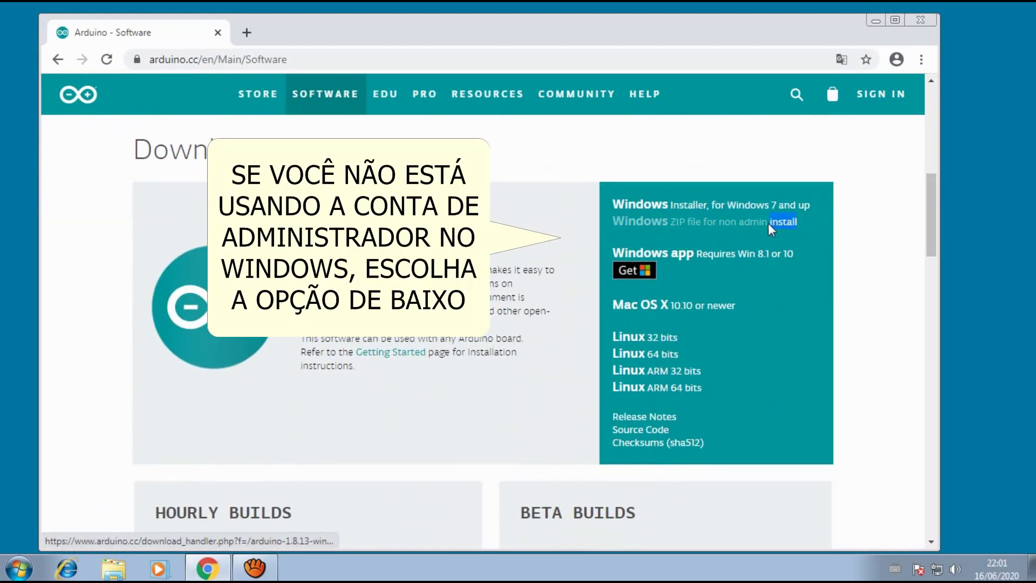
{"action": "left_click_drag", "start_coordinate": [684, 225], "coordinate": [612, 224]}
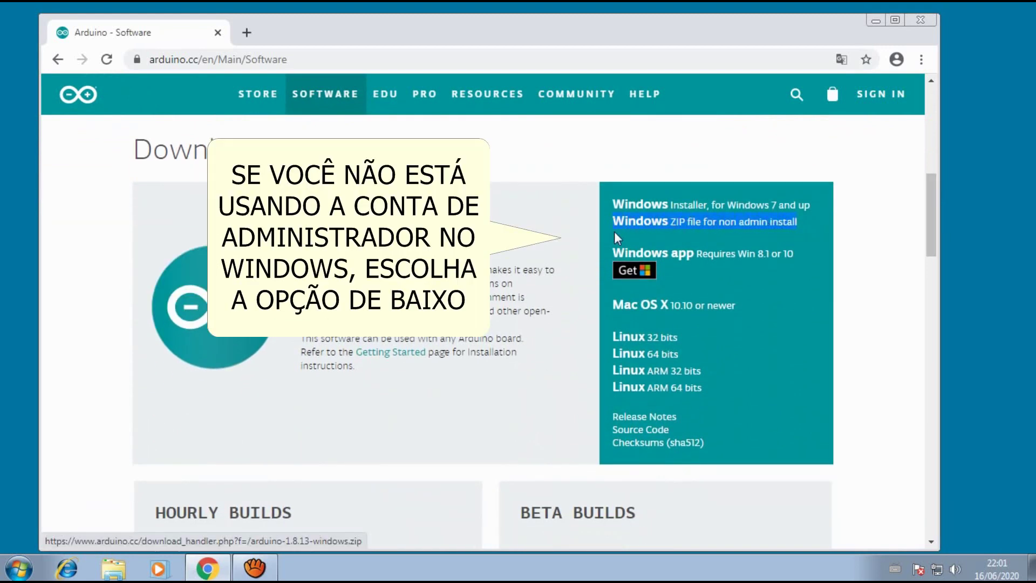
{"action": "left_click_drag", "start_coordinate": [818, 202], "coordinate": [621, 190]}
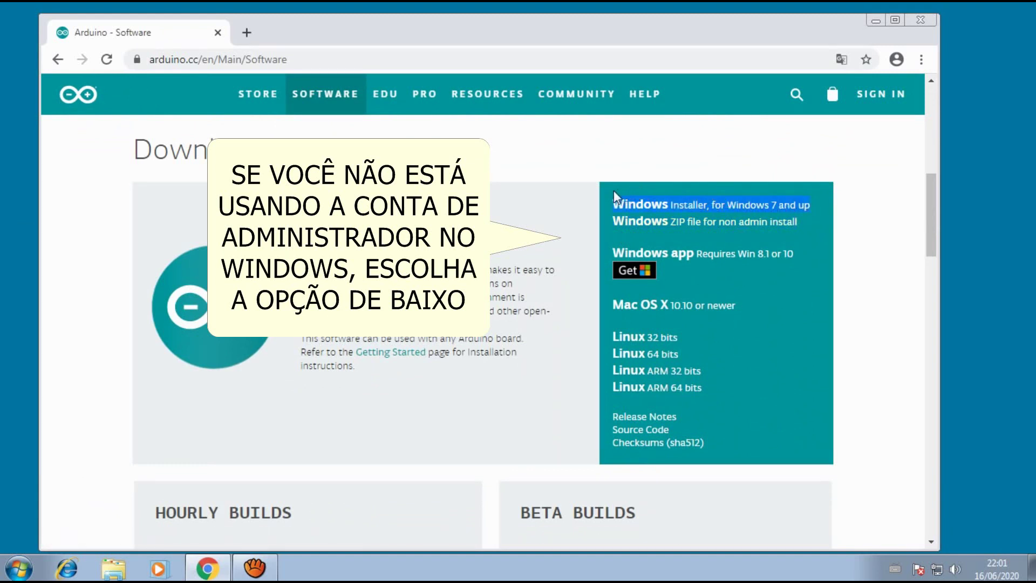
{"action": "left_click", "coordinate": [656, 207]}
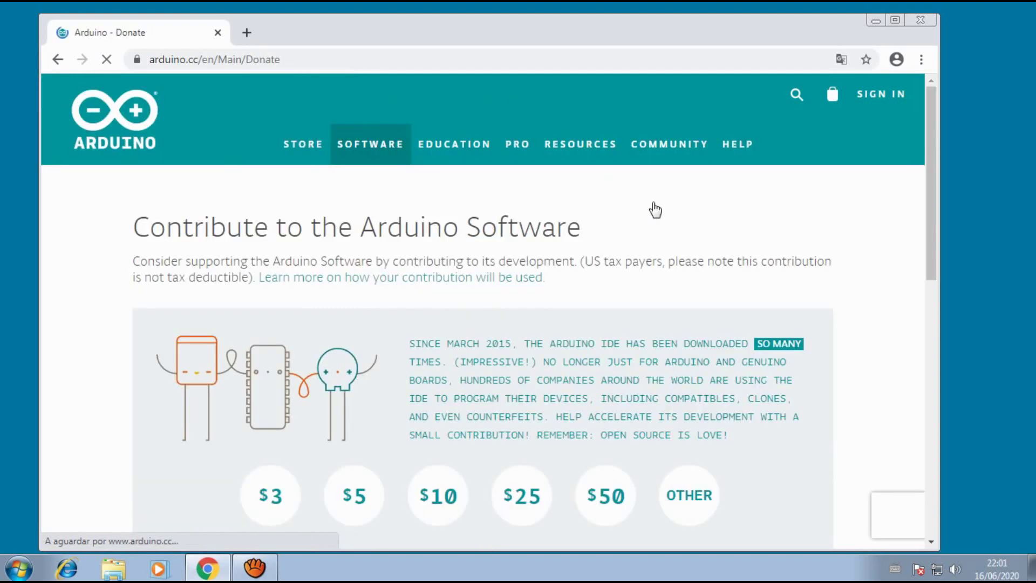
Step: Download the Arduino IDE installer without making a contribution
{"action": "scroll", "coordinate": [648, 205], "scroll_direction": "down", "scroll_amount": 3}
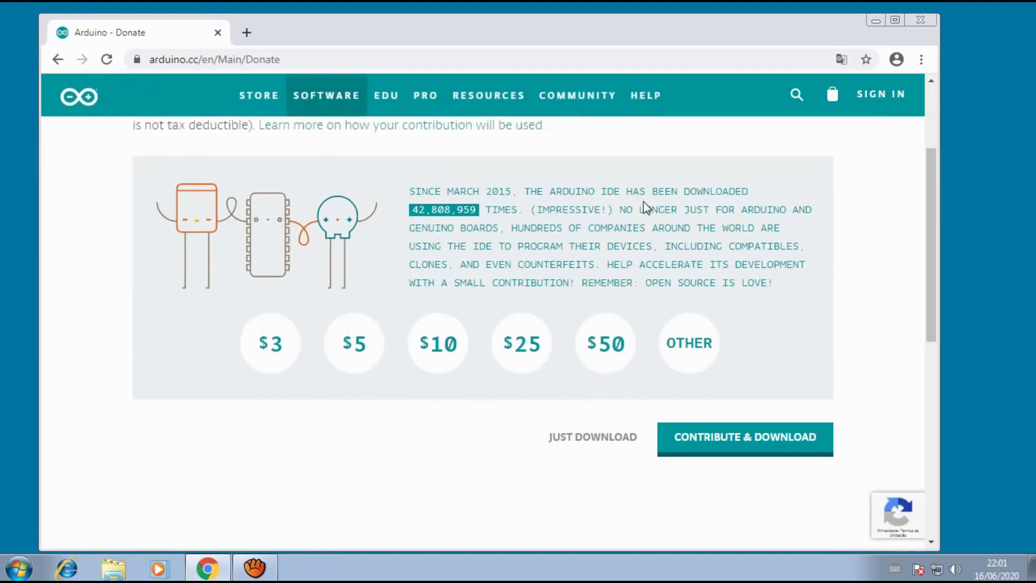
{"action": "scroll", "coordinate": [633, 244], "scroll_direction": "down", "scroll_amount": 1}
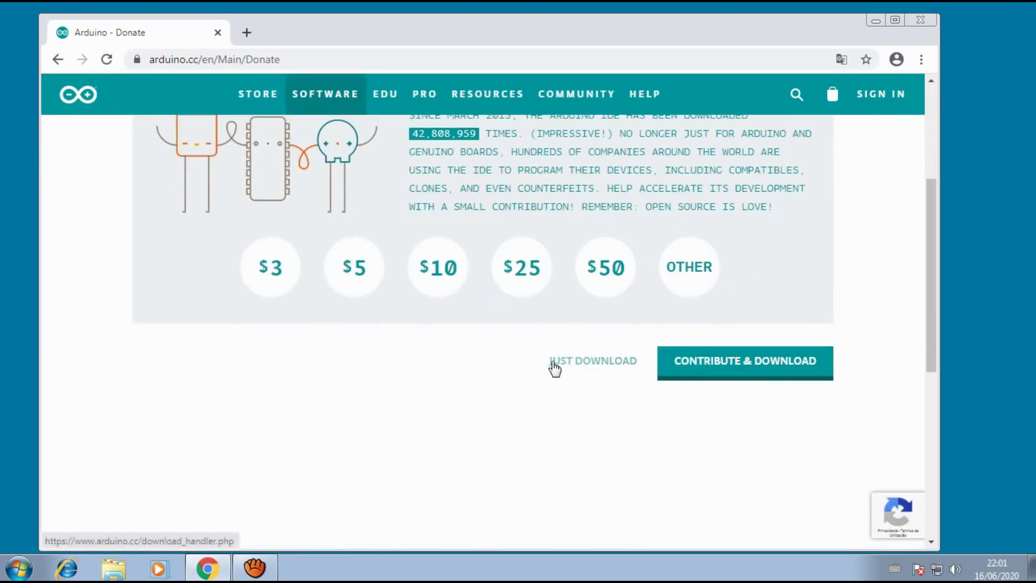
{"action": "left_click", "coordinate": [576, 368]}
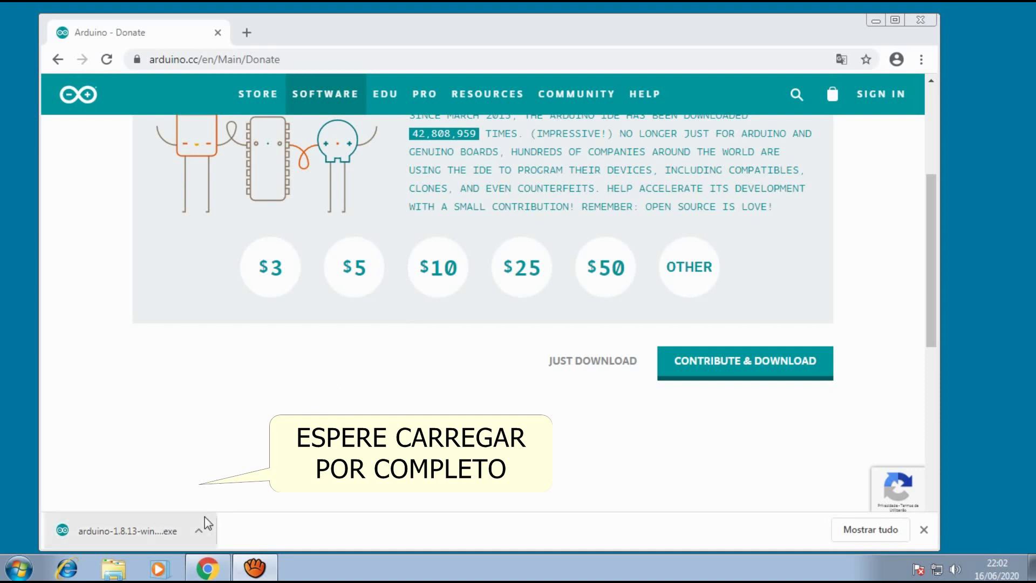
Step: Show the downloaded file in its folder and run the arduino-1.8.13-windows installer, allowing it past the security warning
{"action": "left_click", "coordinate": [199, 529]}
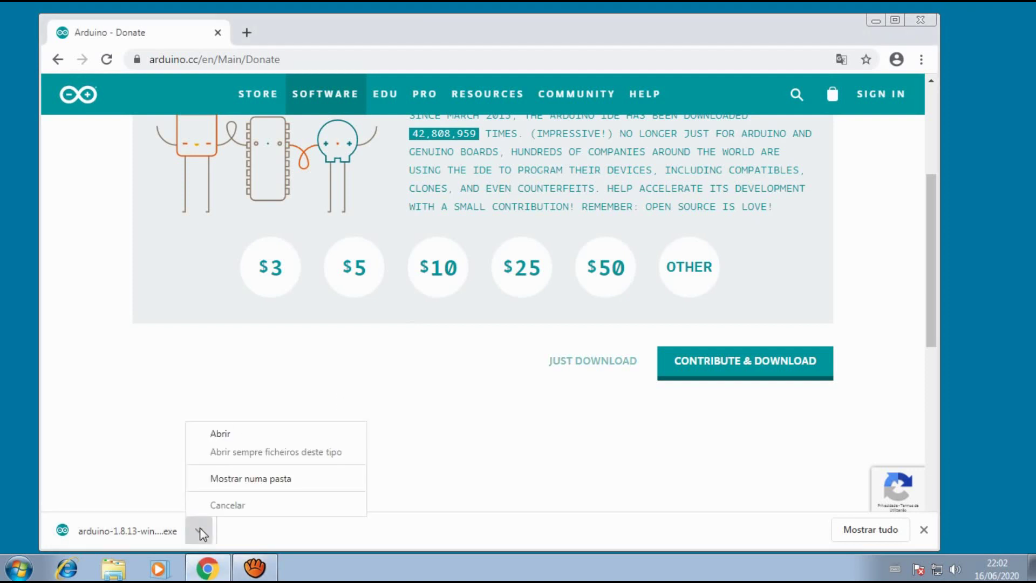
{"action": "left_click", "coordinate": [268, 481]}
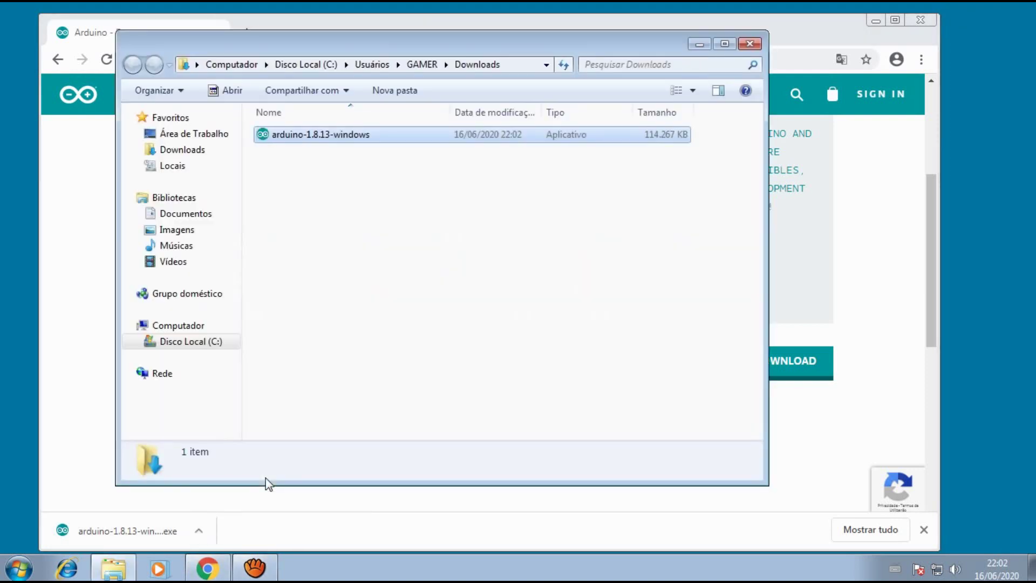
{"action": "left_click", "coordinate": [318, 294]}
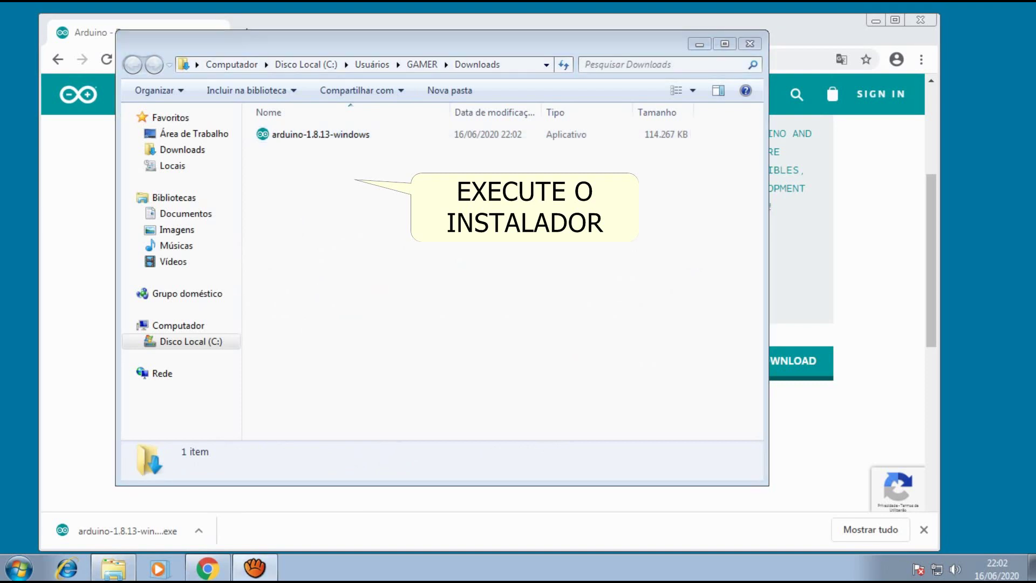
{"action": "left_click", "coordinate": [313, 135]}
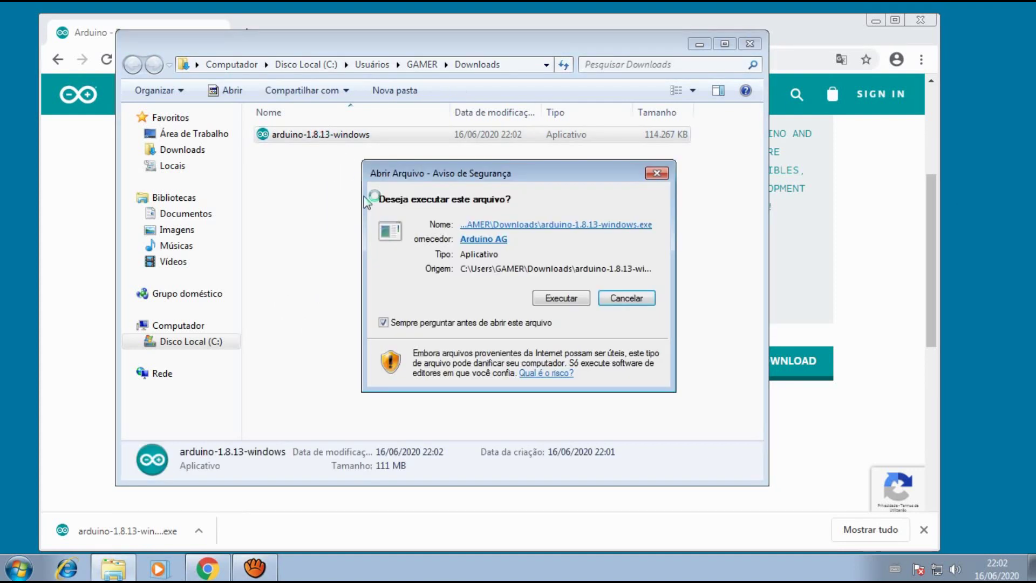
{"action": "left_click", "coordinate": [553, 297]}
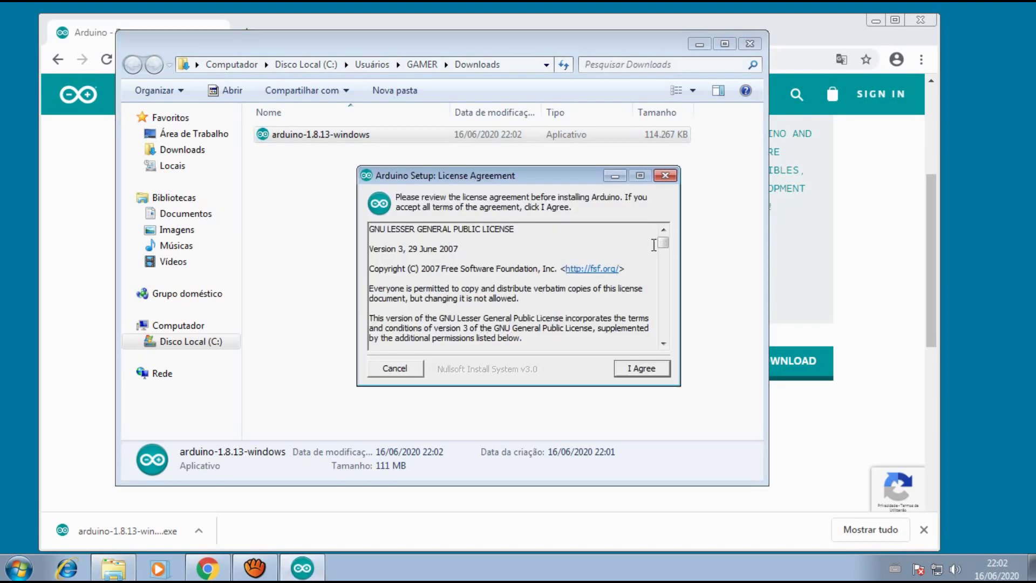
Step: Accept the license agreement and install Arduino with all components in C:\Program Files (x86)\Arduino
{"action": "left_click_drag", "start_coordinate": [665, 242], "coordinate": [666, 341]}
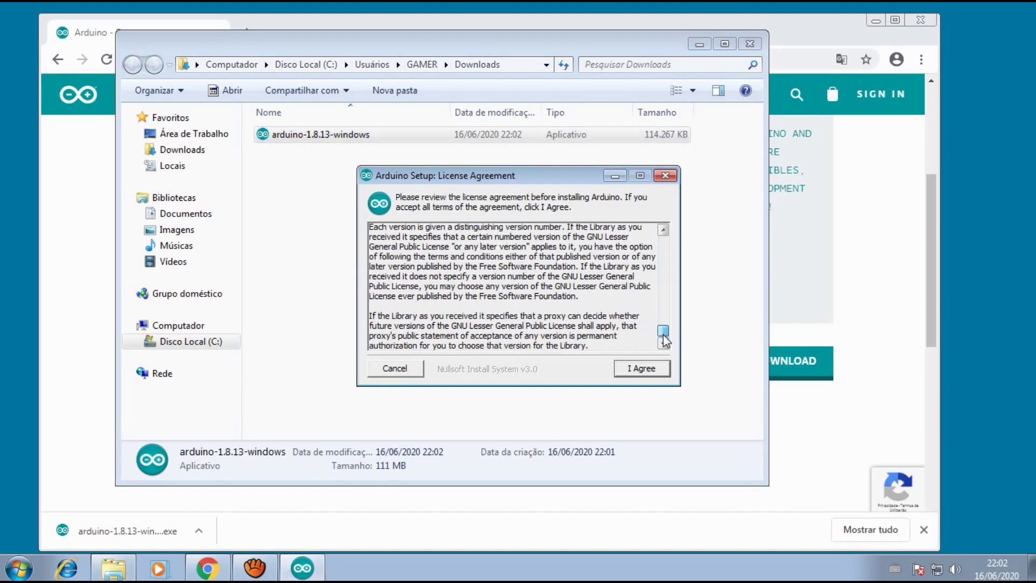
{"action": "left_click", "coordinate": [637, 371]}
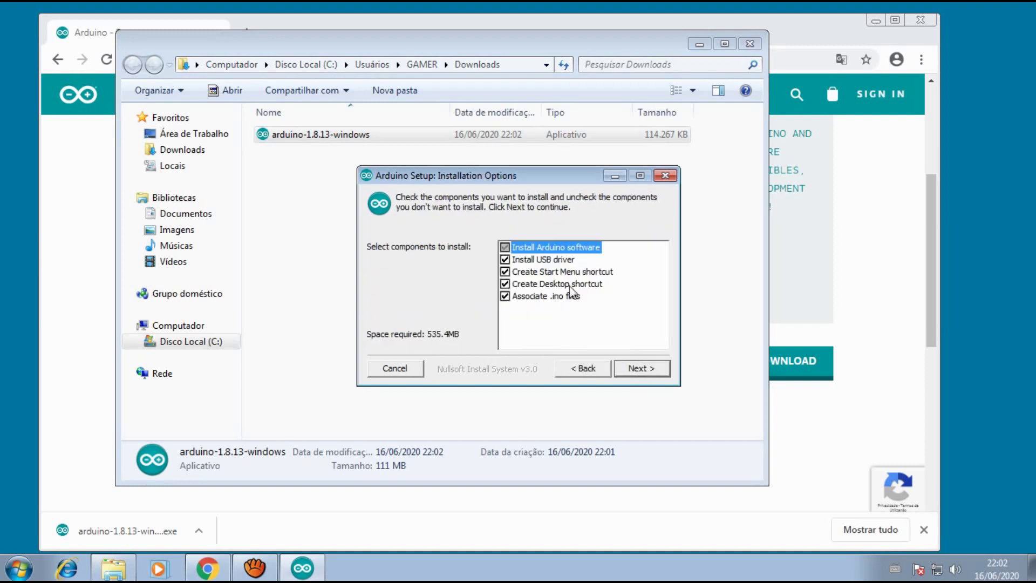
{"action": "left_click", "coordinate": [638, 371]}
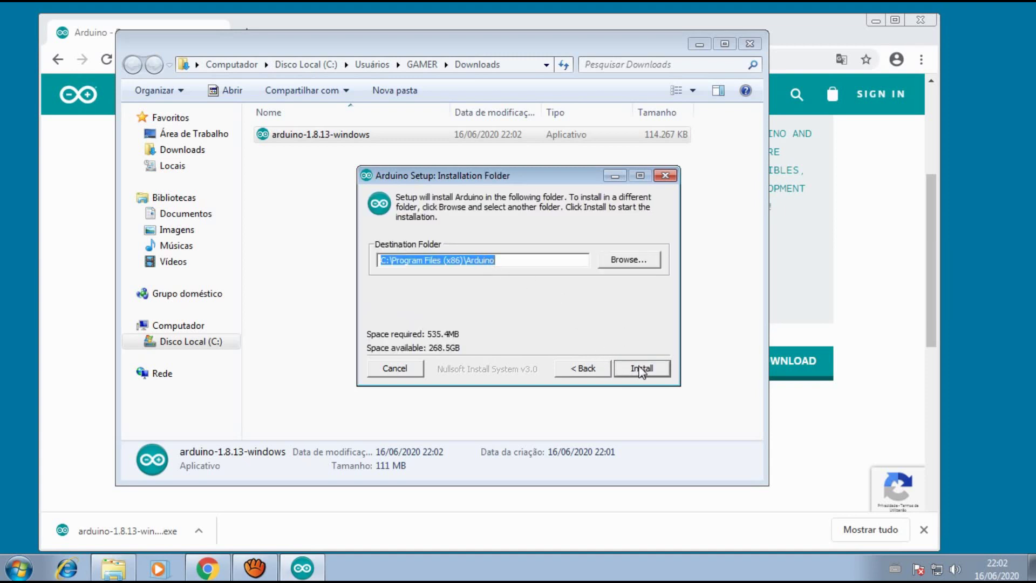
{"action": "left_click", "coordinate": [642, 369]}
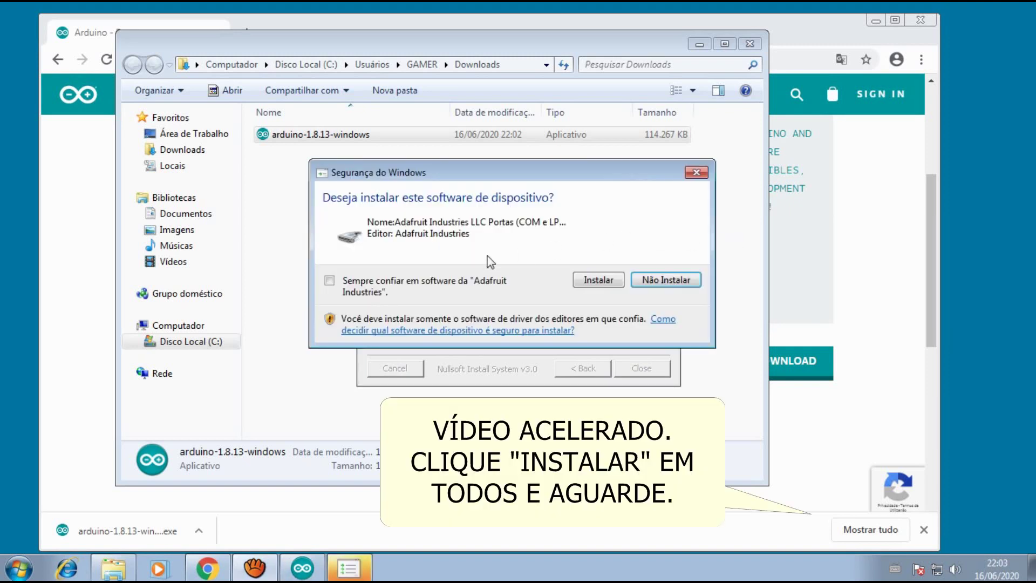
Step: Install all the offered device drivers, always trusting software from Adafruit Industries, Arduino srl and Arduino LLC
{"action": "left_click", "coordinate": [330, 282]}
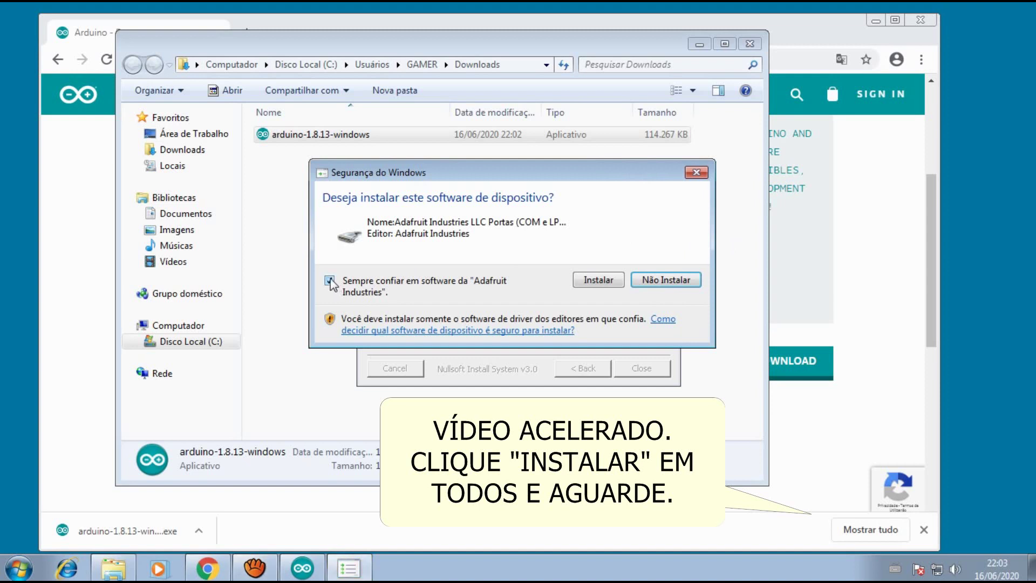
{"action": "left_click", "coordinate": [597, 281]}
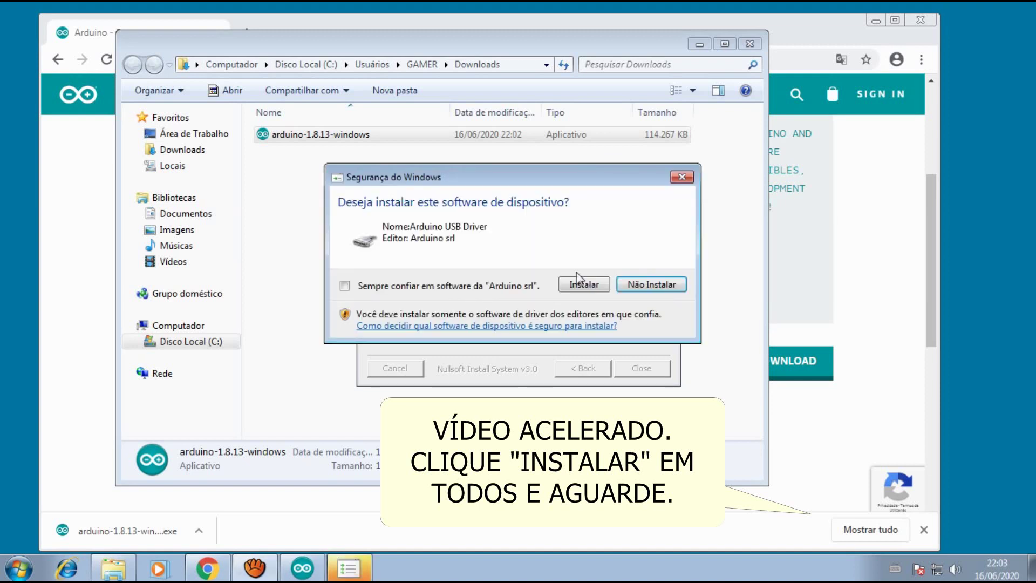
{"action": "left_click", "coordinate": [346, 288]}
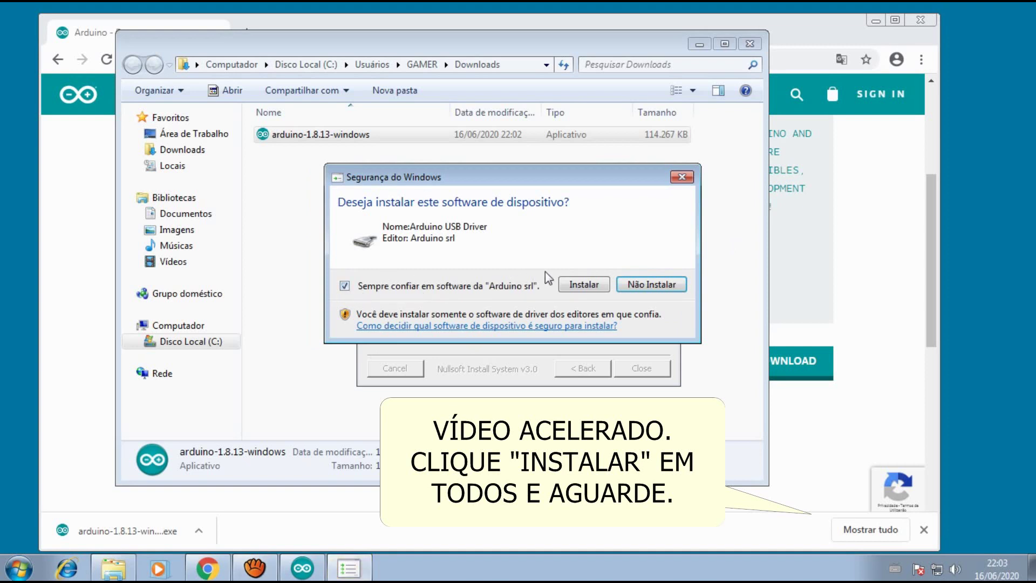
{"action": "left_click", "coordinate": [577, 286]}
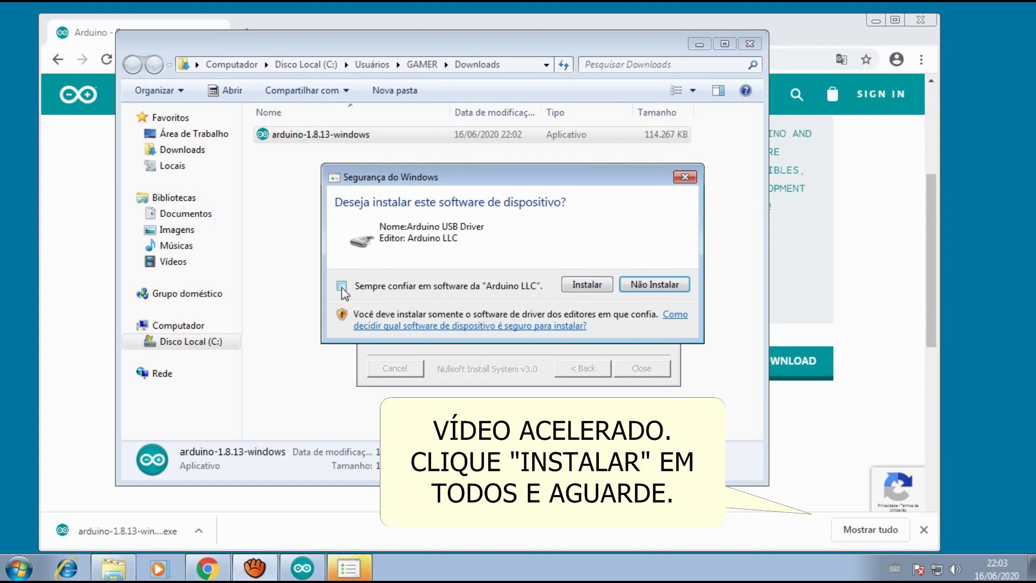
{"action": "left_click", "coordinate": [342, 286]}
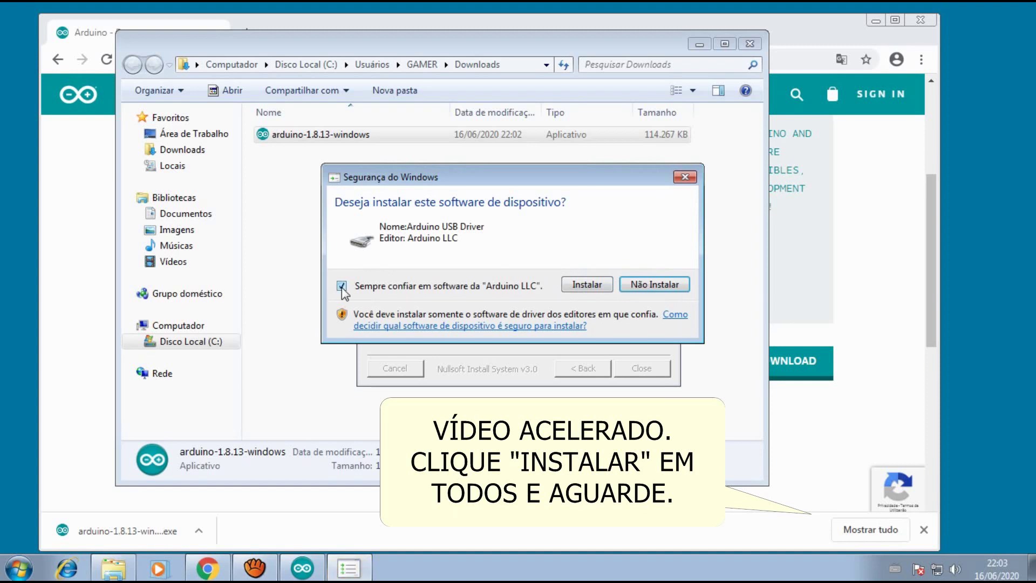
{"action": "left_click", "coordinate": [587, 285]}
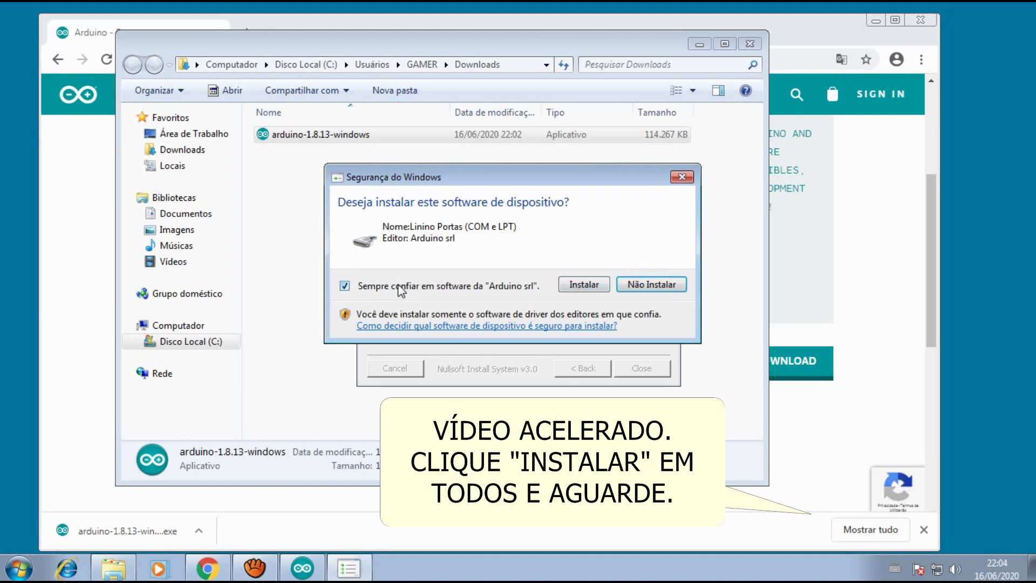
{"action": "left_click", "coordinate": [578, 286]}
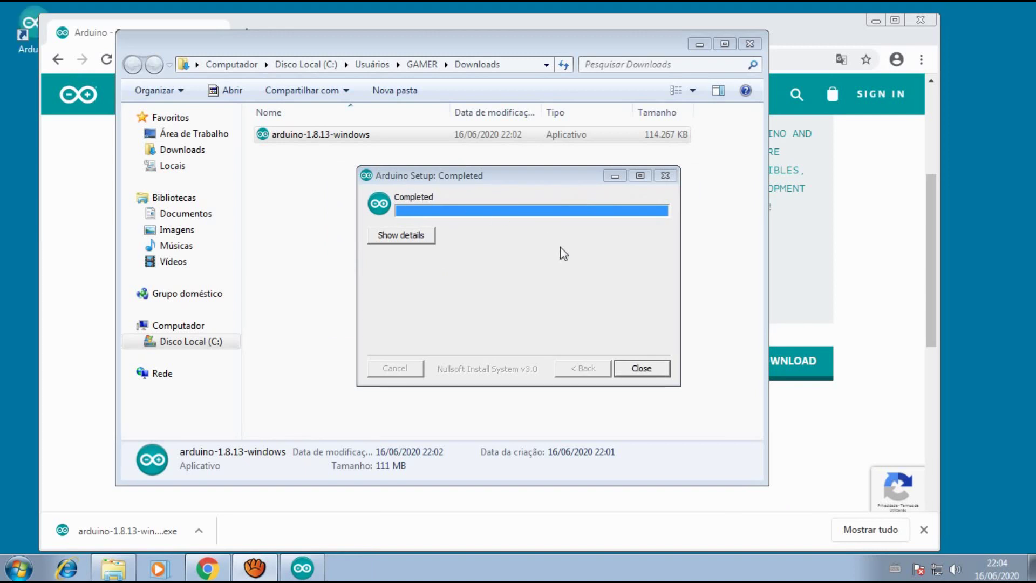
Step: Close the completed Arduino setup, the Downloads folder and the browser
{"action": "left_click", "coordinate": [642, 368]}
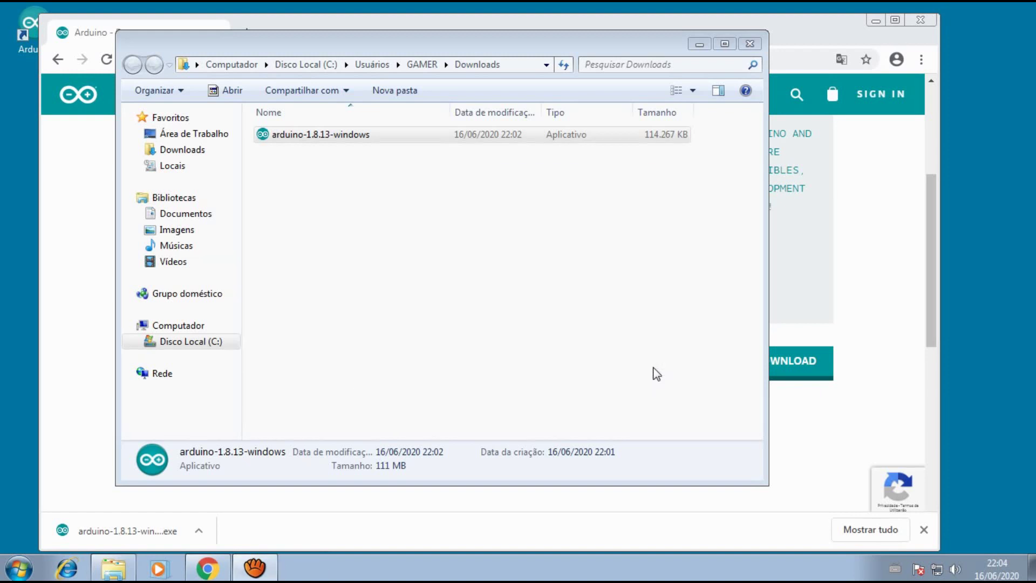
{"action": "left_click", "coordinate": [749, 44]}
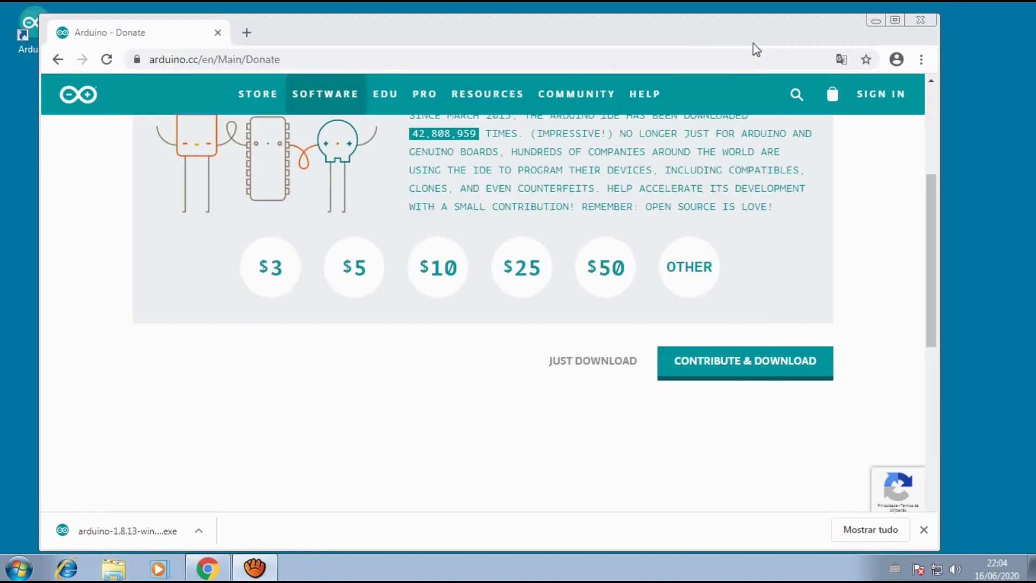
{"action": "left_click", "coordinate": [920, 22]}
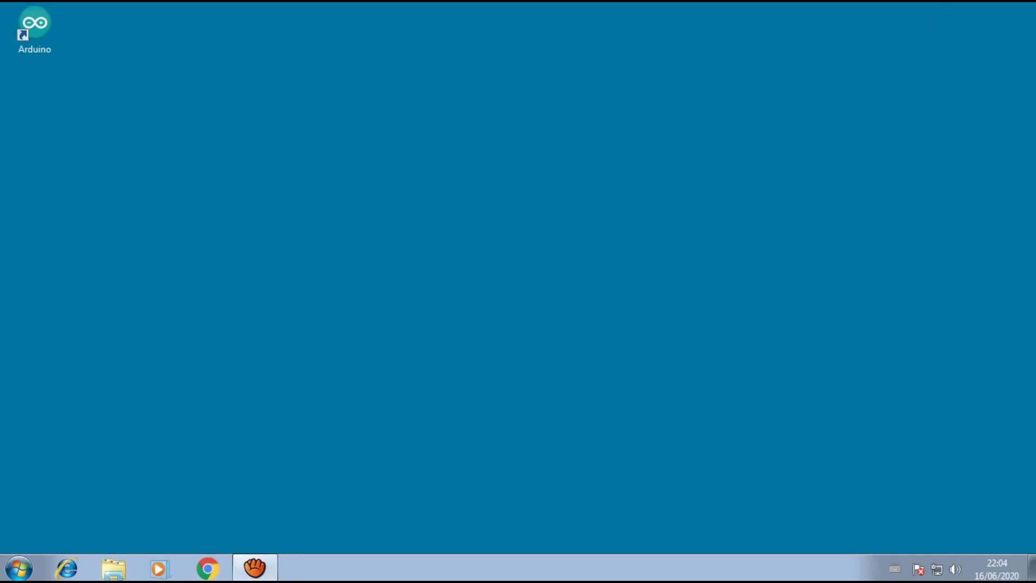
Step: Move the Arduino desktop shortcut away from the corner, towards the middle of the desktop
{"action": "left_click_drag", "start_coordinate": [48, 23], "coordinate": [351, 166]}
{"action": "left_click", "coordinate": [436, 169]}
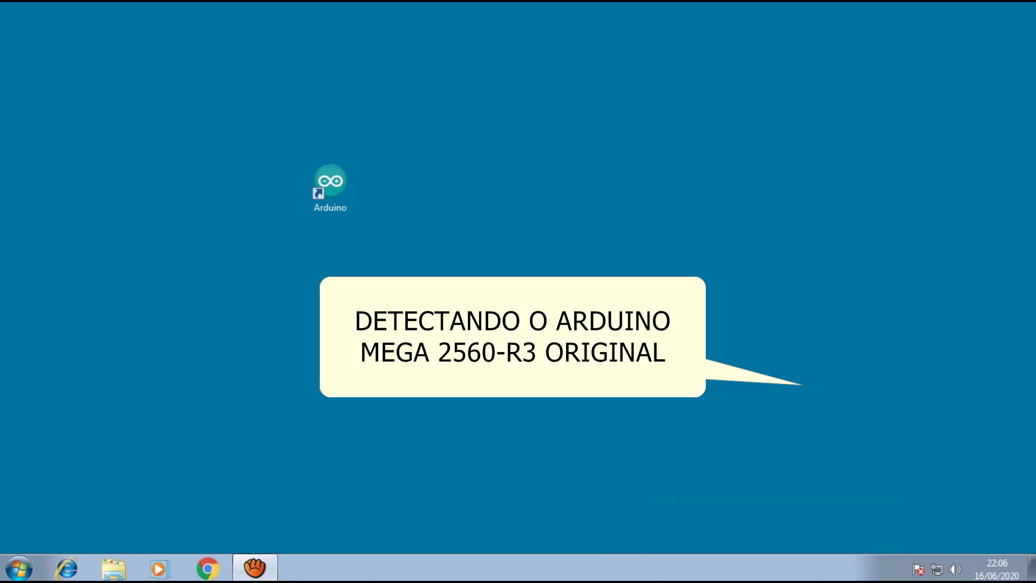
Step: Search Windows for "gerenciador de d" and open Gerenciador de Dispositivos
{"action": "left_click", "coordinate": [19, 568]}
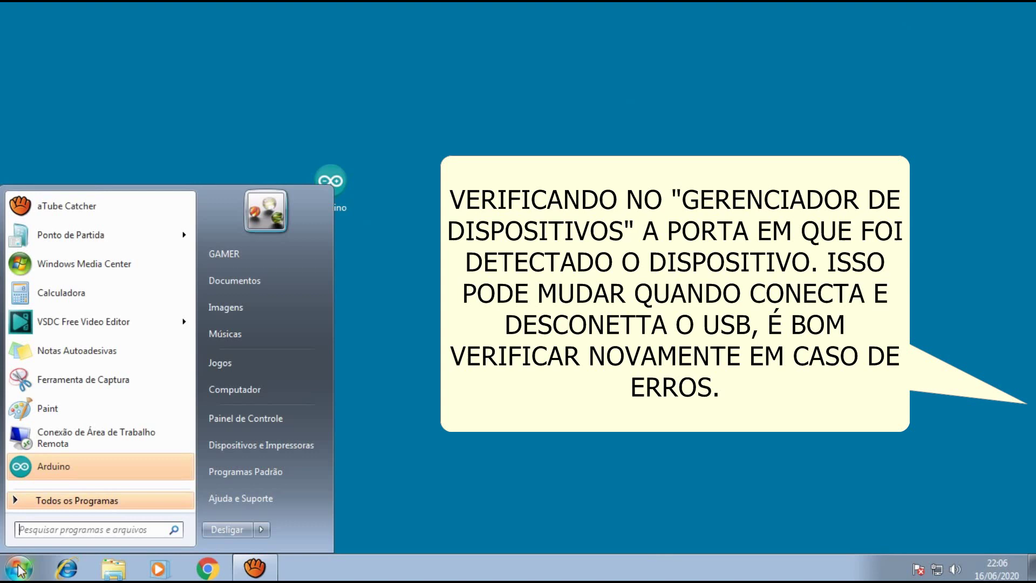
{"action": "left_click", "coordinate": [76, 532]}
{"action": "type", "text": "ge"}
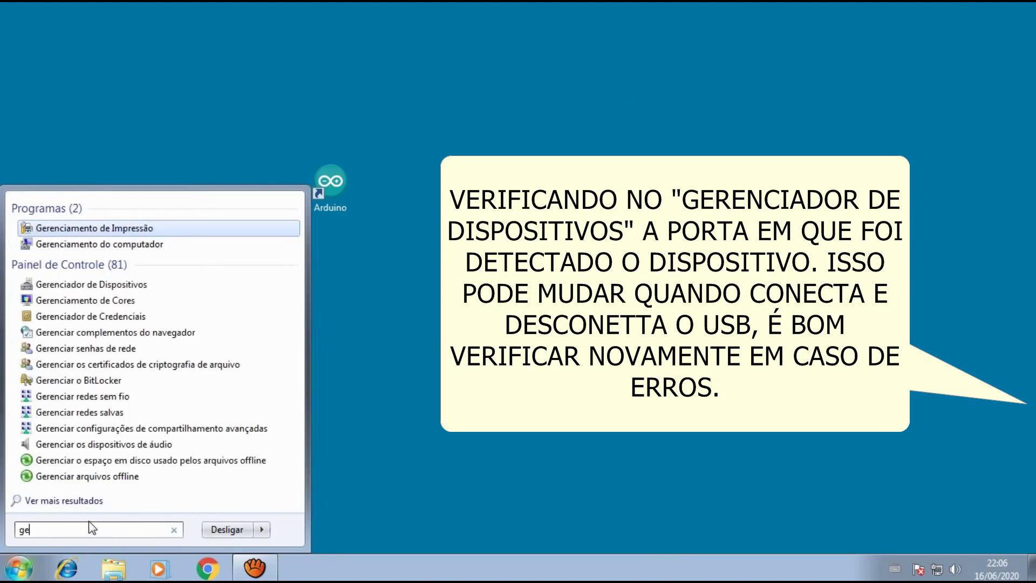
{"action": "type", "text": "rencia"}
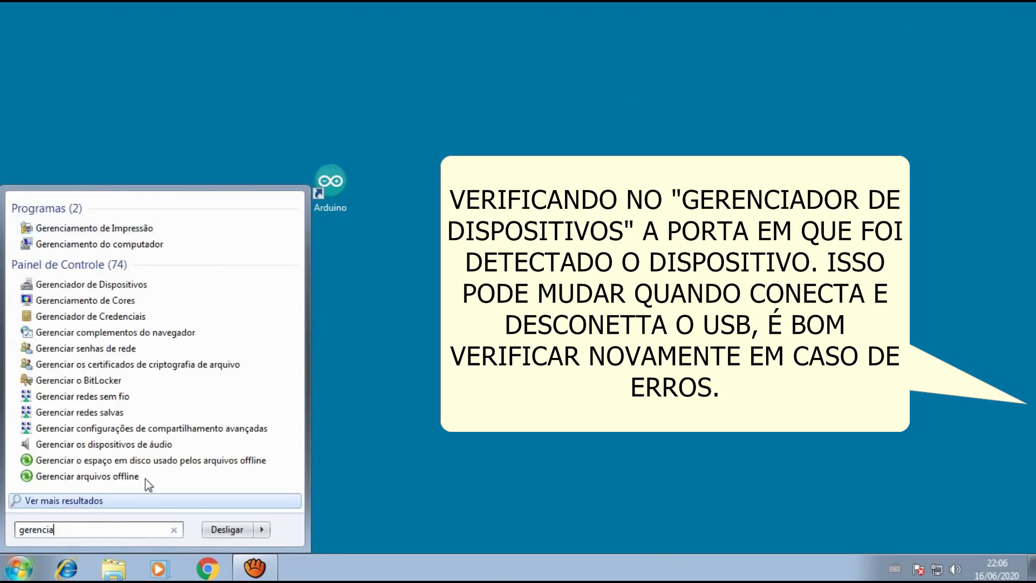
{"action": "type", "text": "dor de d"}
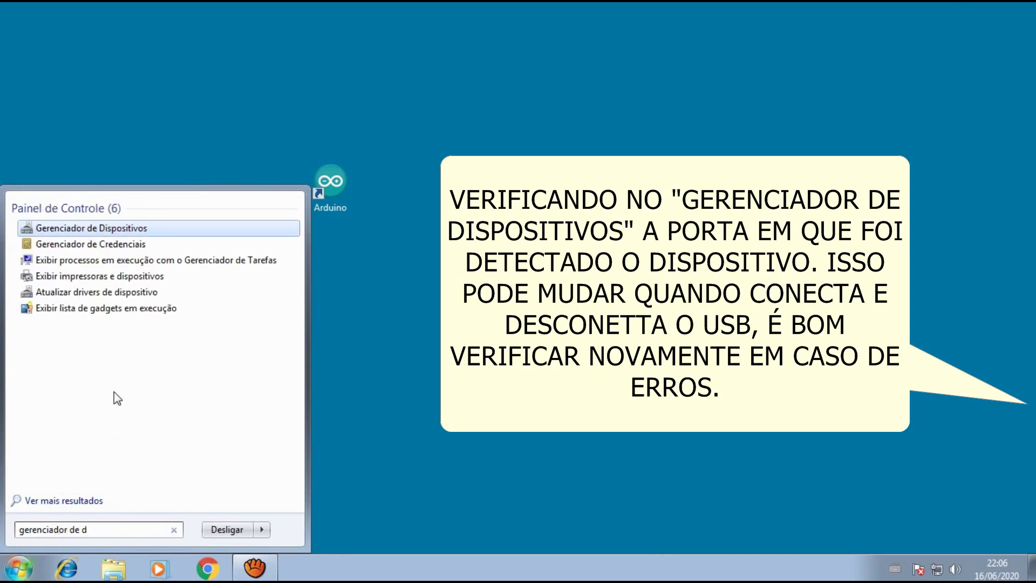
{"action": "left_click", "coordinate": [96, 229]}
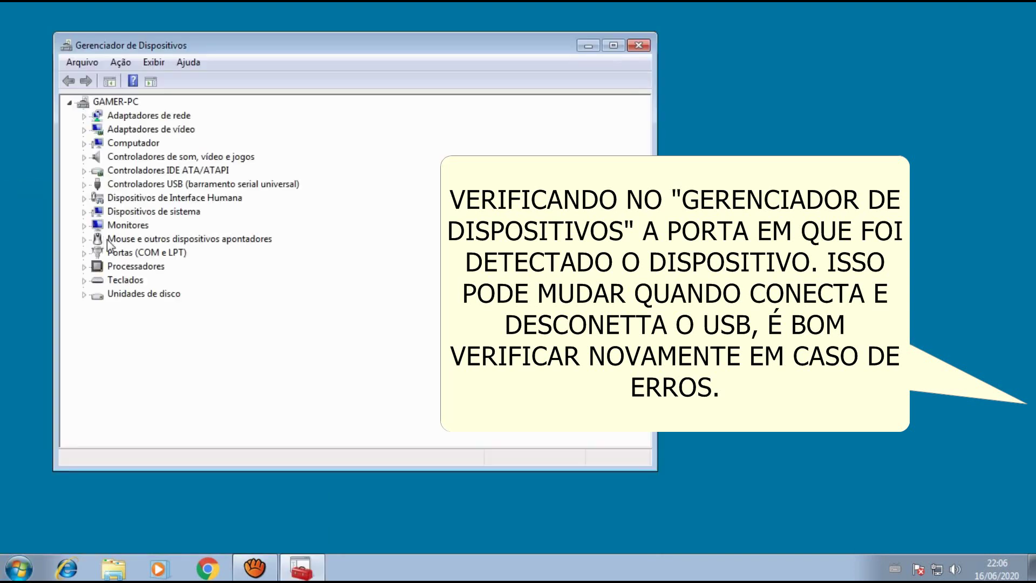
Step: Expand Portas (COM e LPT), check the COM port of the Arduino Mega 2560, and close Gerenciador de Dispositivos
{"action": "left_click", "coordinate": [84, 253]}
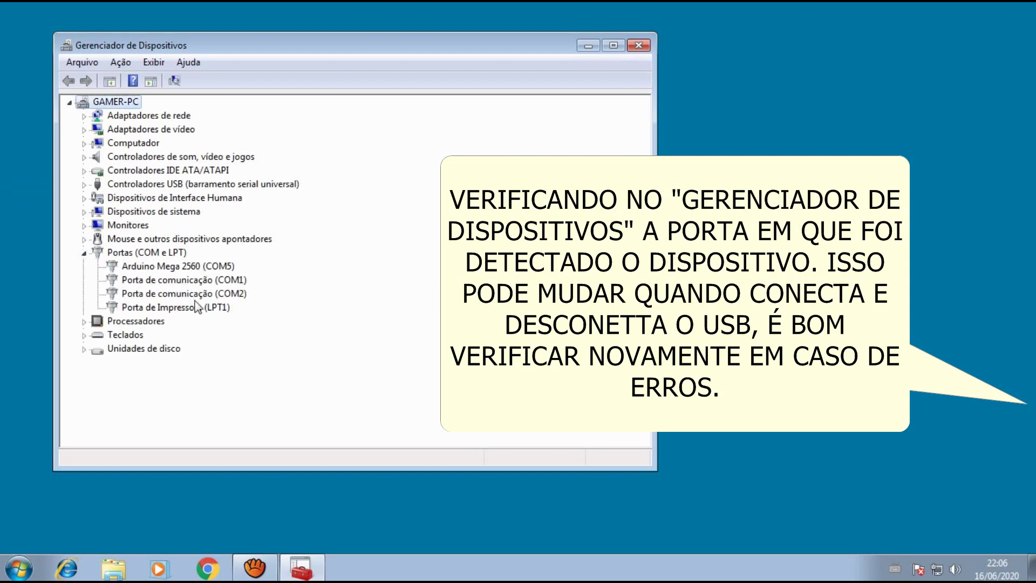
{"action": "left_click", "coordinate": [221, 294]}
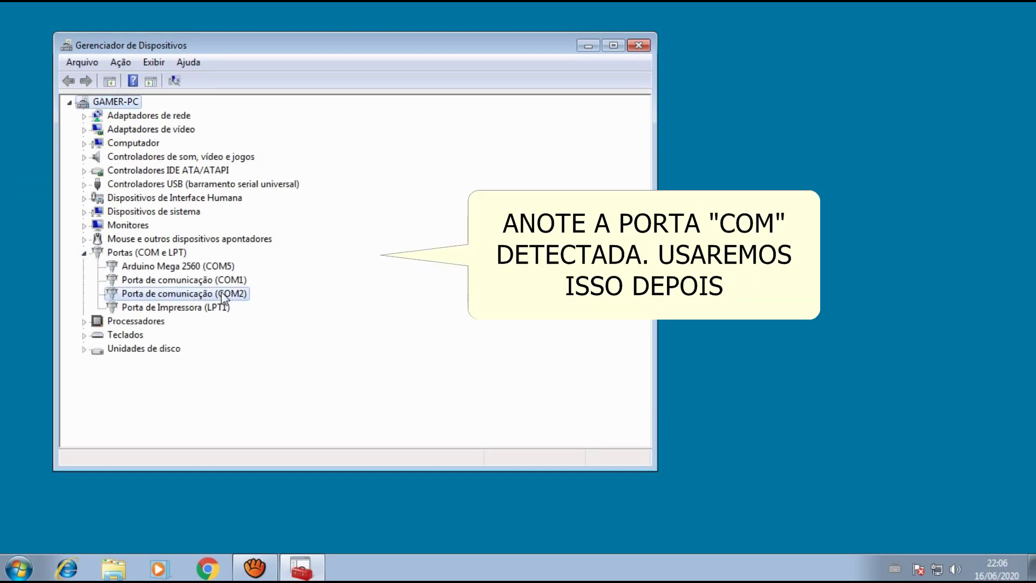
{"action": "left_click", "coordinate": [205, 267]}
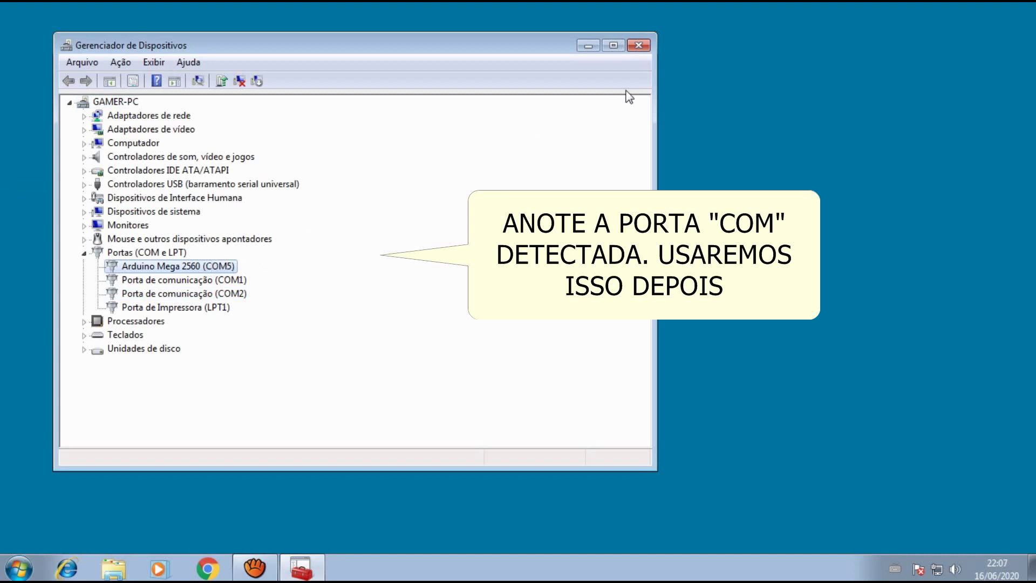
{"action": "left_click", "coordinate": [638, 45]}
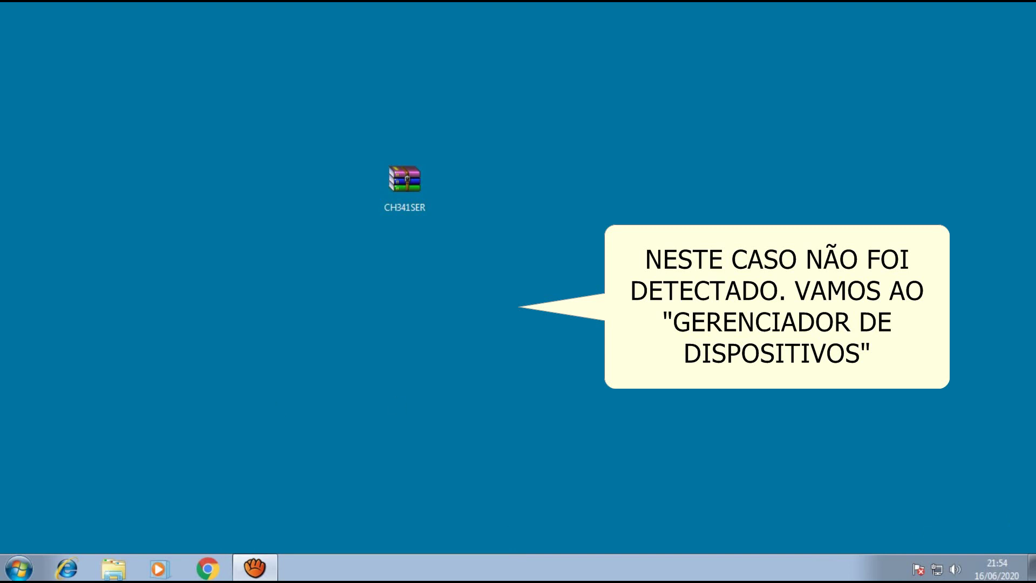
Step: Search Windows for "gerenciador de dispositivos", open Gerenciador de Dispositivos and select the unrecognized USB2.0-Serial device
{"action": "left_click", "coordinate": [18, 567]}
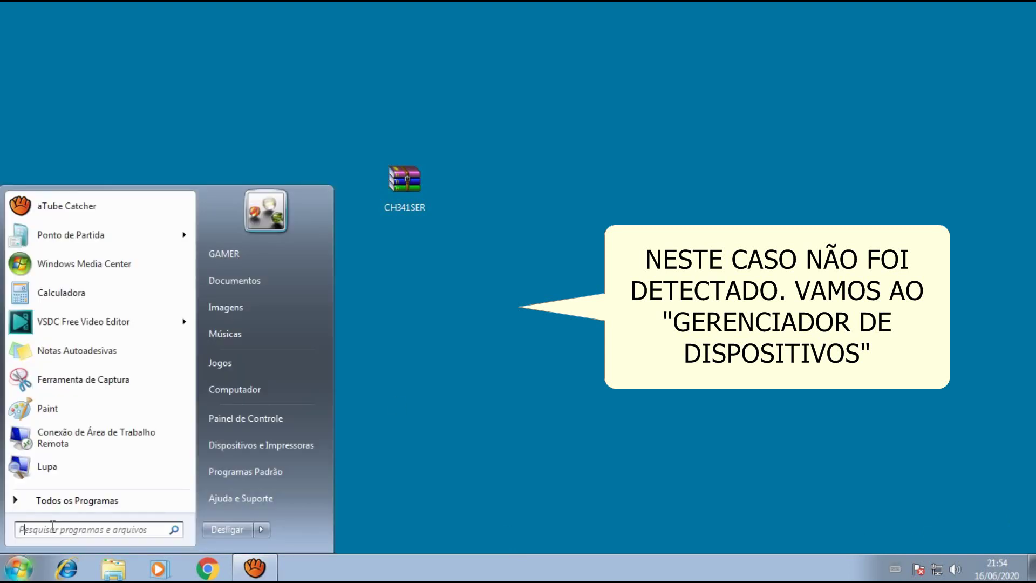
{"action": "type", "text": "gerencia"}
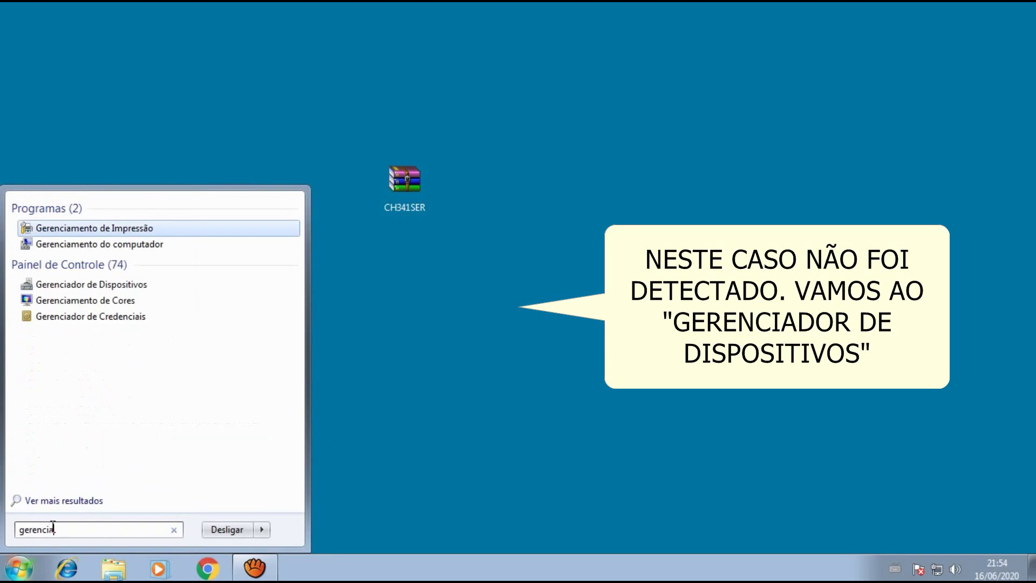
{"action": "type", "text": "dor de dispo"}
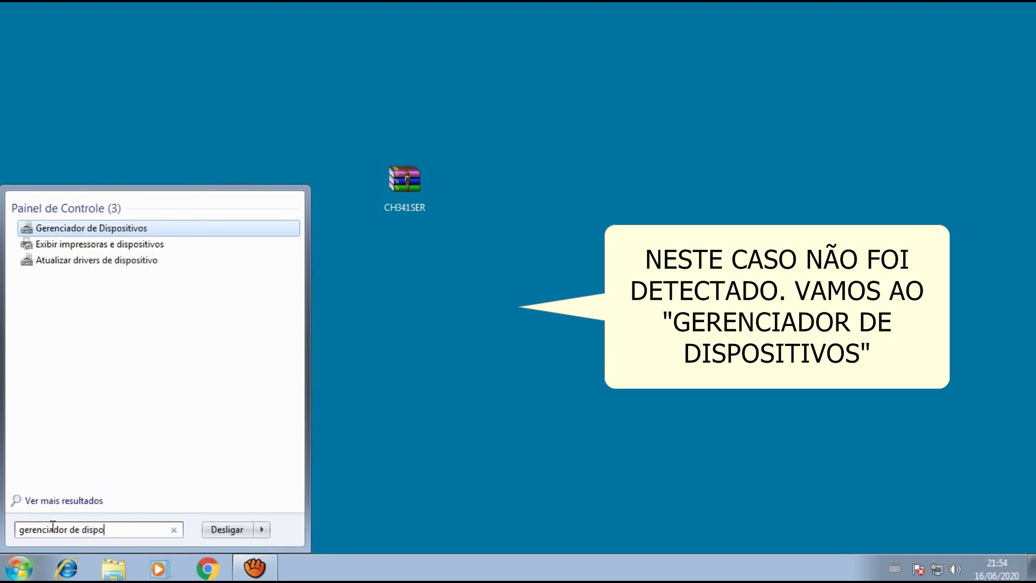
{"action": "type", "text": "sitivos"}
{"action": "left_click", "coordinate": [97, 234]}
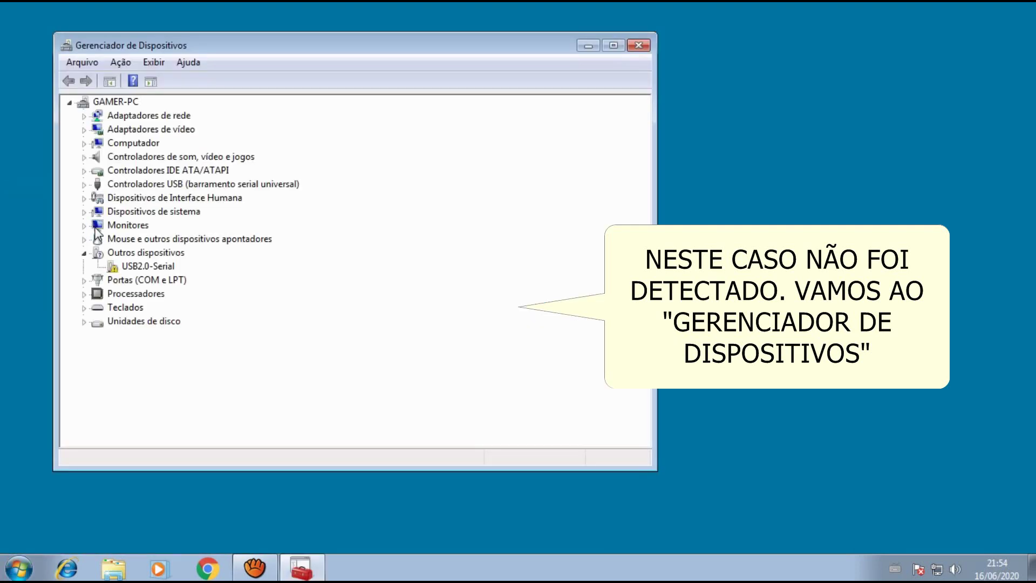
{"action": "left_click", "coordinate": [145, 268]}
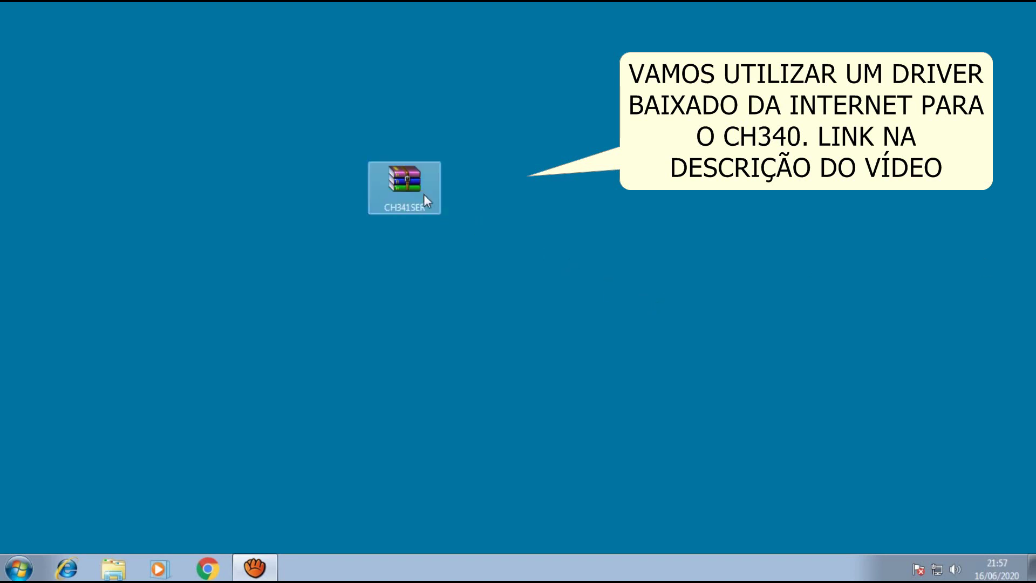
Step: Extract the CH341SER archive into its own CH341SER folder and move that folder just below the archive on the desktop
{"action": "right_click", "coordinate": [399, 176]}
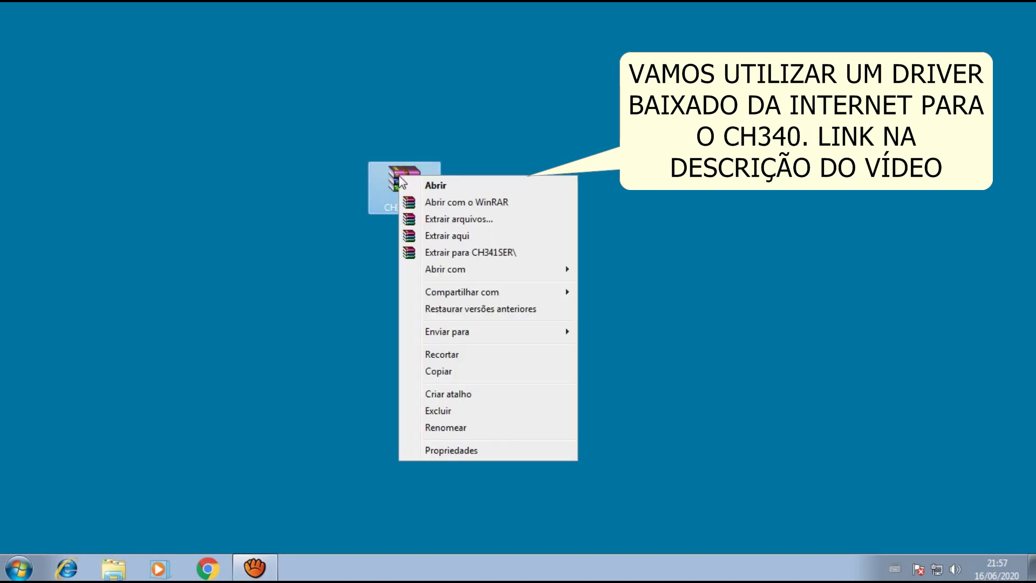
{"action": "left_click", "coordinate": [487, 251]}
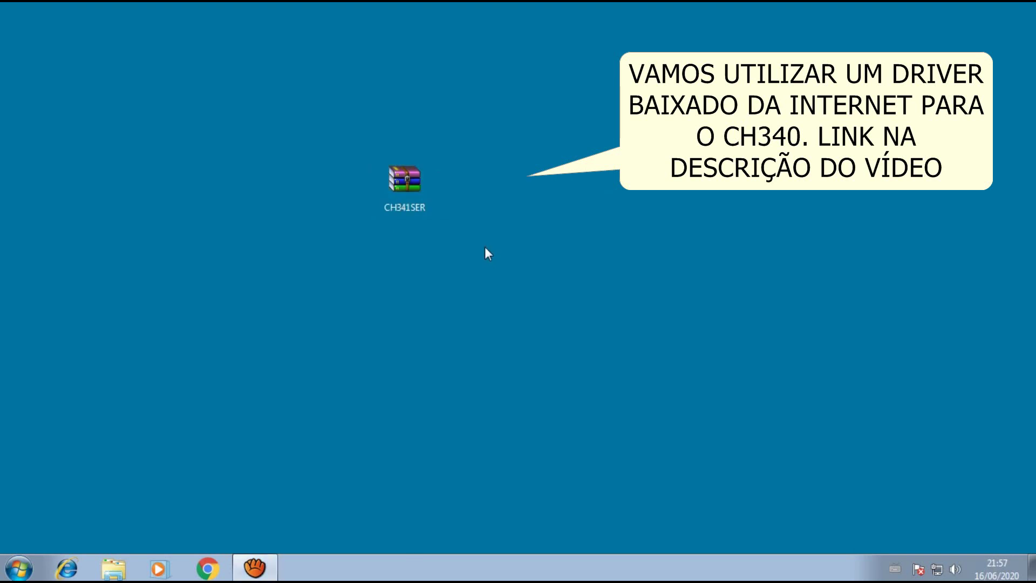
{"action": "left_click_drag", "start_coordinate": [33, 34], "coordinate": [376, 291]}
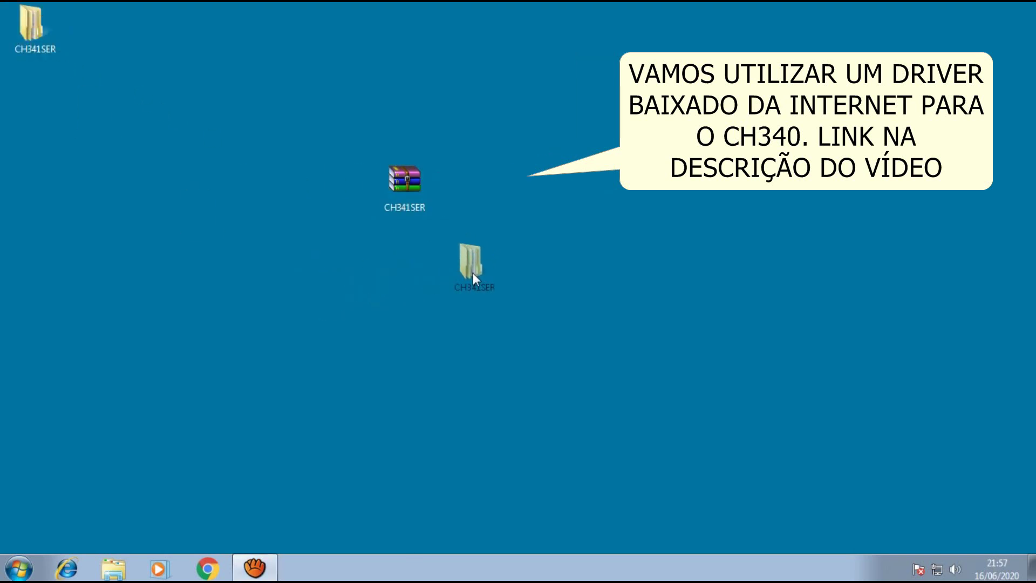
{"action": "left_click_drag", "start_coordinate": [472, 274], "coordinate": [475, 274]}
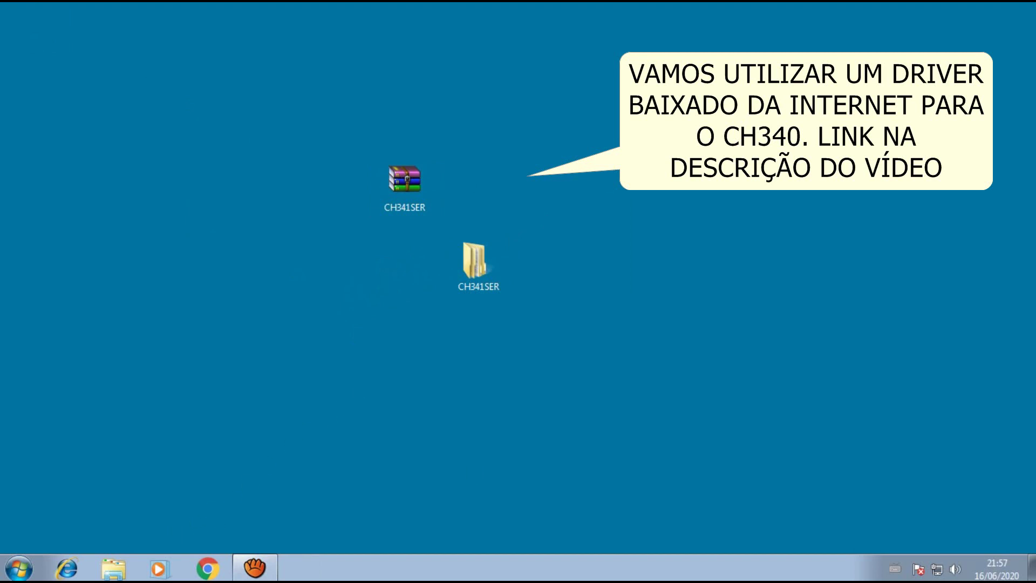
Step: Reopen Gerenciador de Dispositivos by searching Windows for "gerenciador de dispositivos"
{"action": "left_click", "coordinate": [19, 567]}
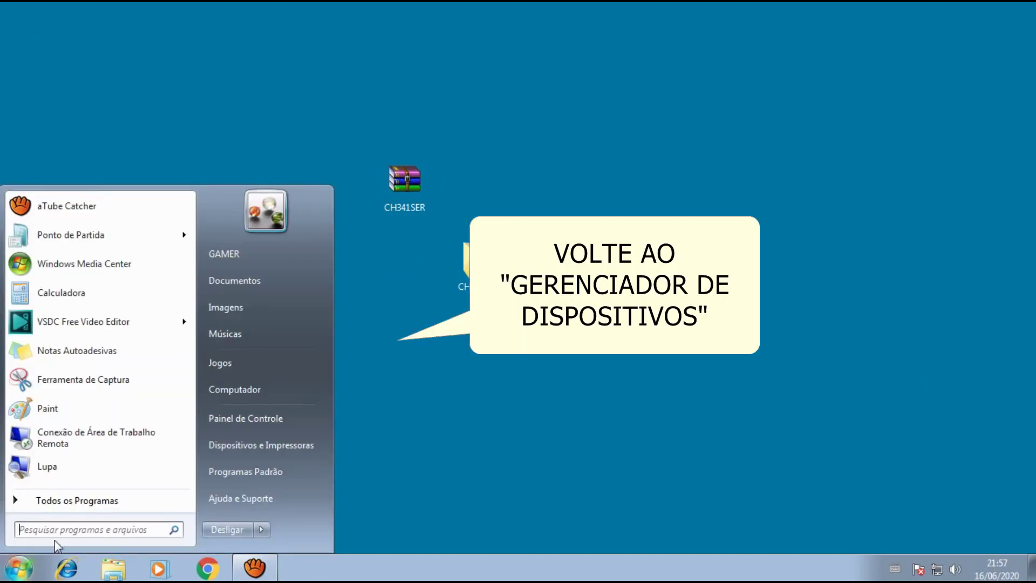
{"action": "type", "text": "gerenci"}
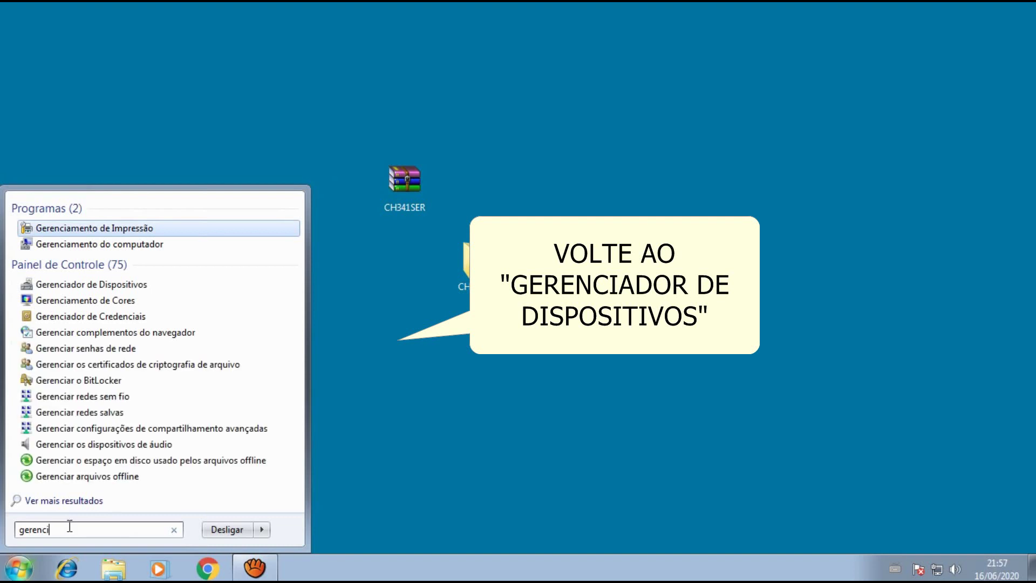
{"action": "type", "text": "ador de dispo"}
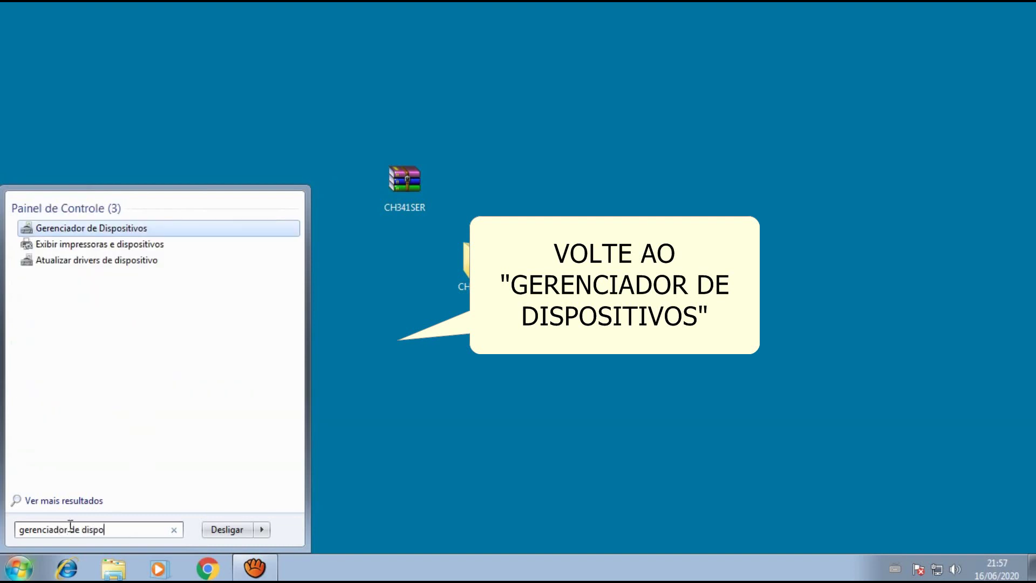
{"action": "type", "text": "sitivos"}
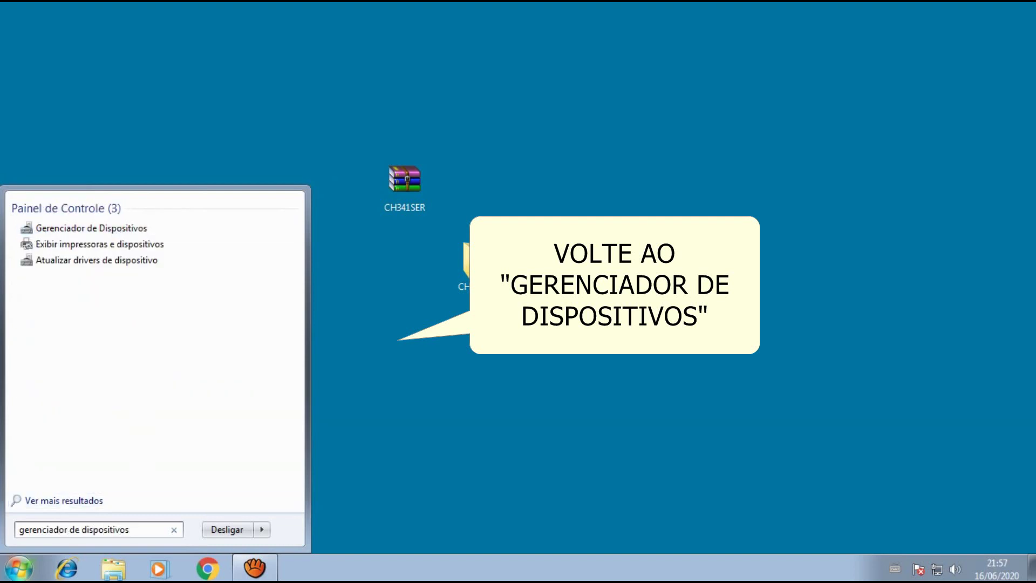
{"action": "left_click", "coordinate": [103, 228]}
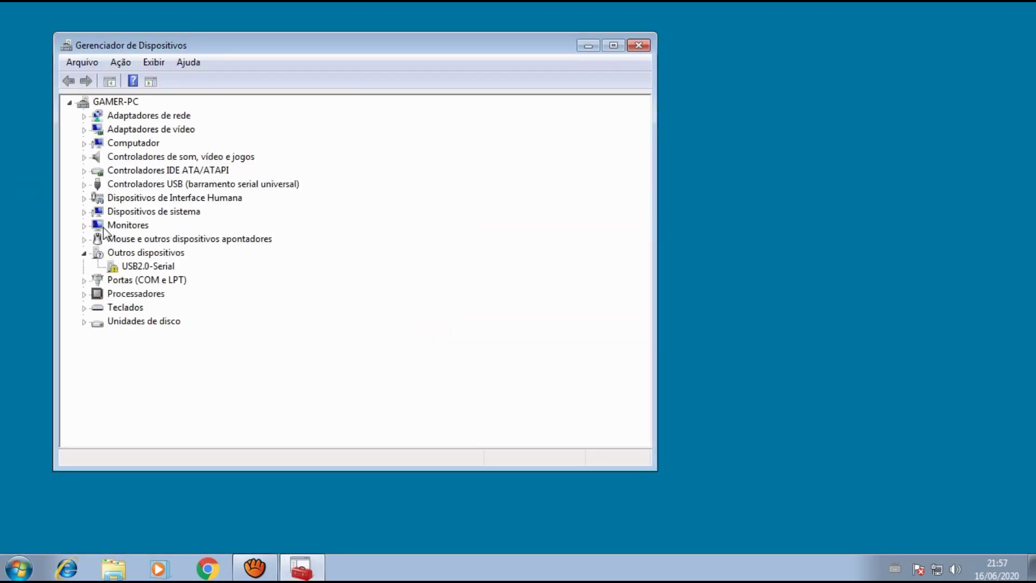
Step: Start a driver update for the USB2.0-Serial device, choosing to look for the driver software on this computer
{"action": "left_click", "coordinate": [146, 268]}
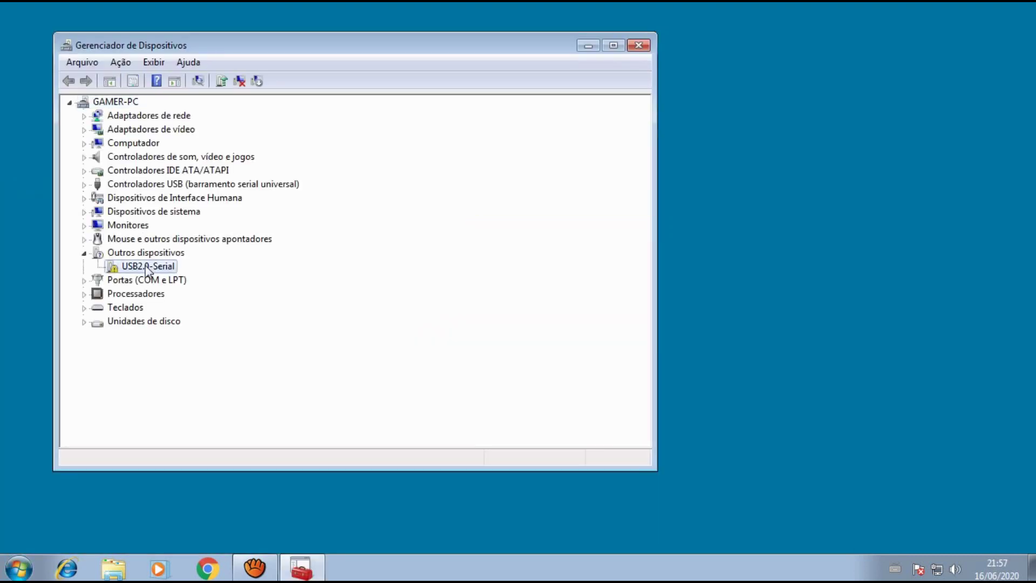
{"action": "right_click", "coordinate": [146, 266]}
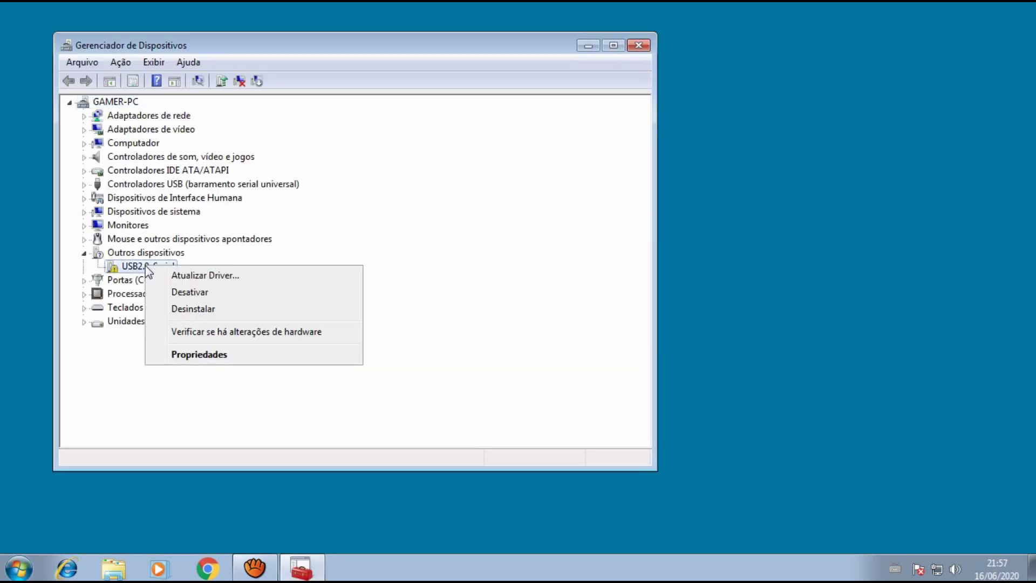
{"action": "left_click", "coordinate": [185, 276]}
{"action": "left_click", "coordinate": [221, 324]}
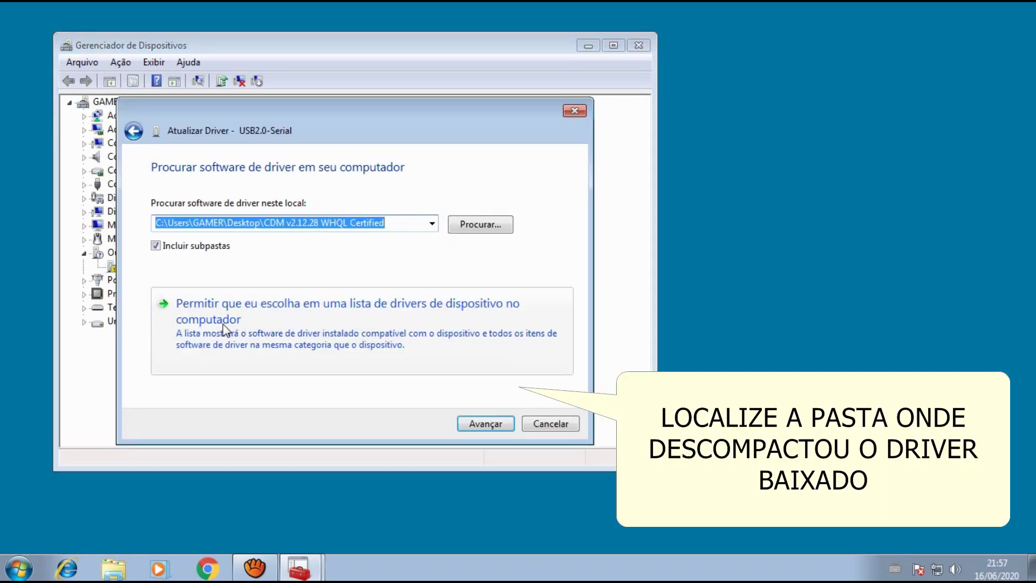
Step: Install the driver from the desktop's CH341SER folder, including subfolders, and close the finished wizard and Gerenciador de Dispositivos
{"action": "left_click", "coordinate": [465, 229]}
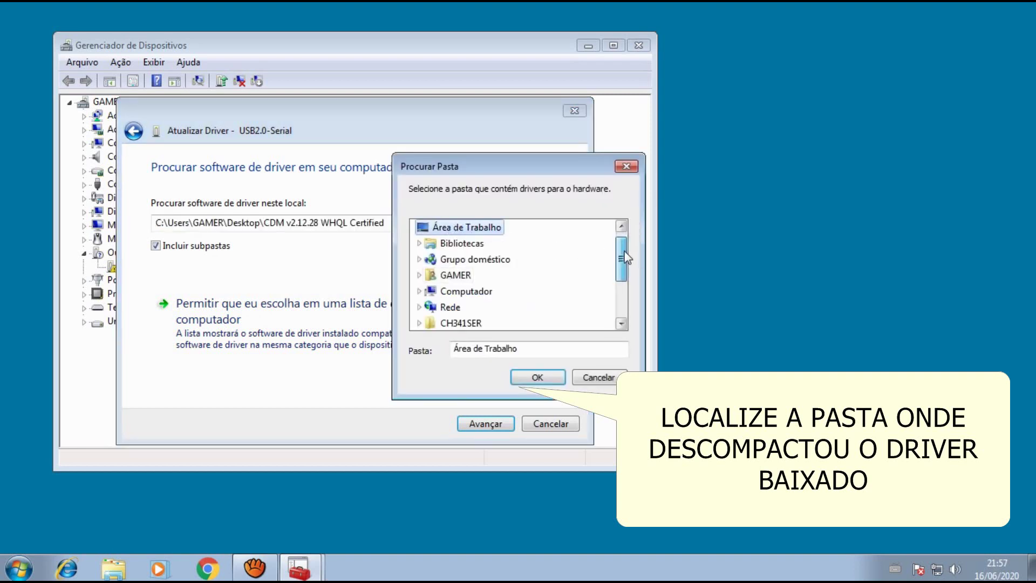
{"action": "left_click_drag", "start_coordinate": [622, 258], "coordinate": [622, 293]}
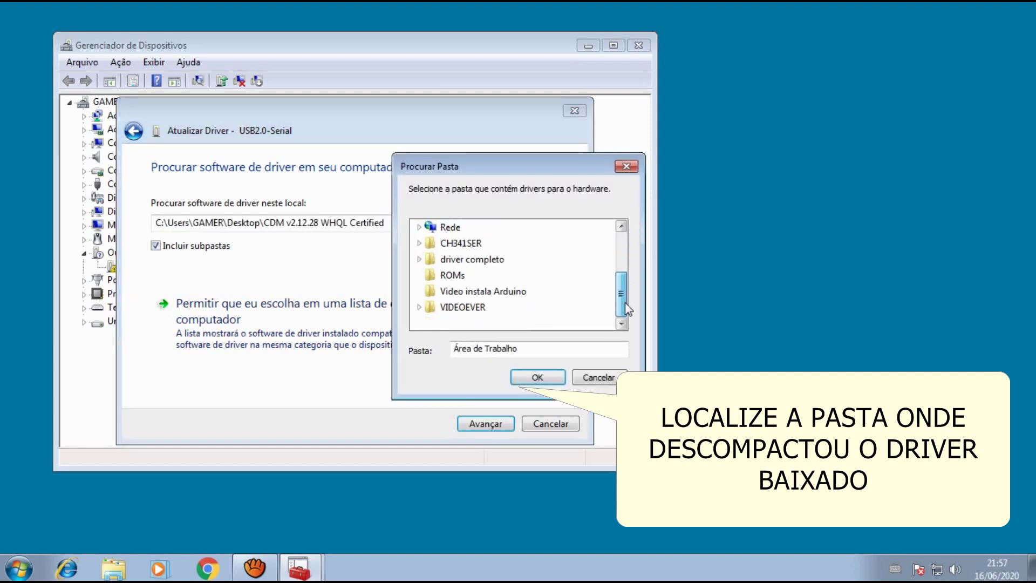
{"action": "left_click", "coordinate": [461, 243]}
{"action": "left_click", "coordinate": [536, 378]}
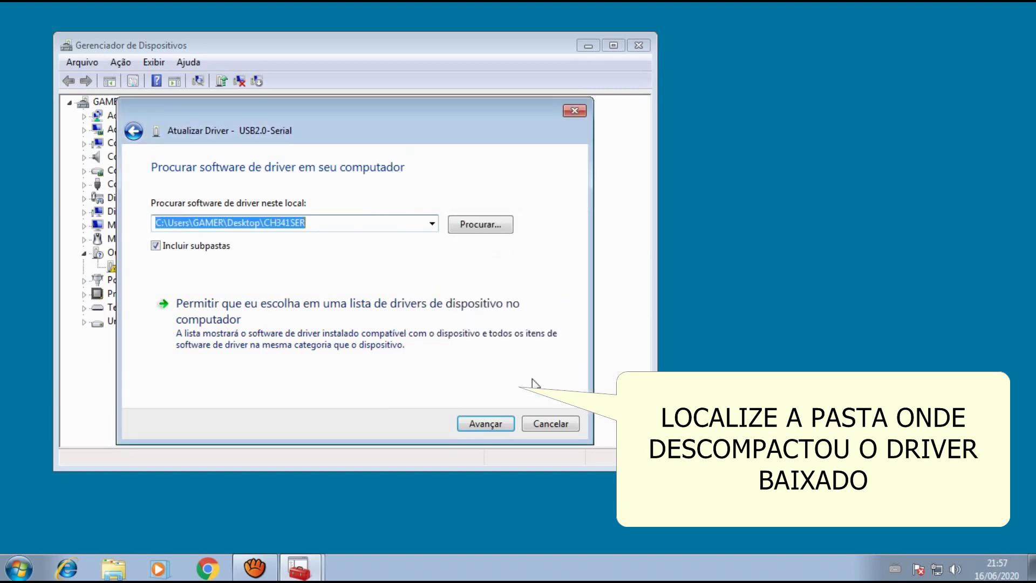
{"action": "left_click", "coordinate": [494, 423]}
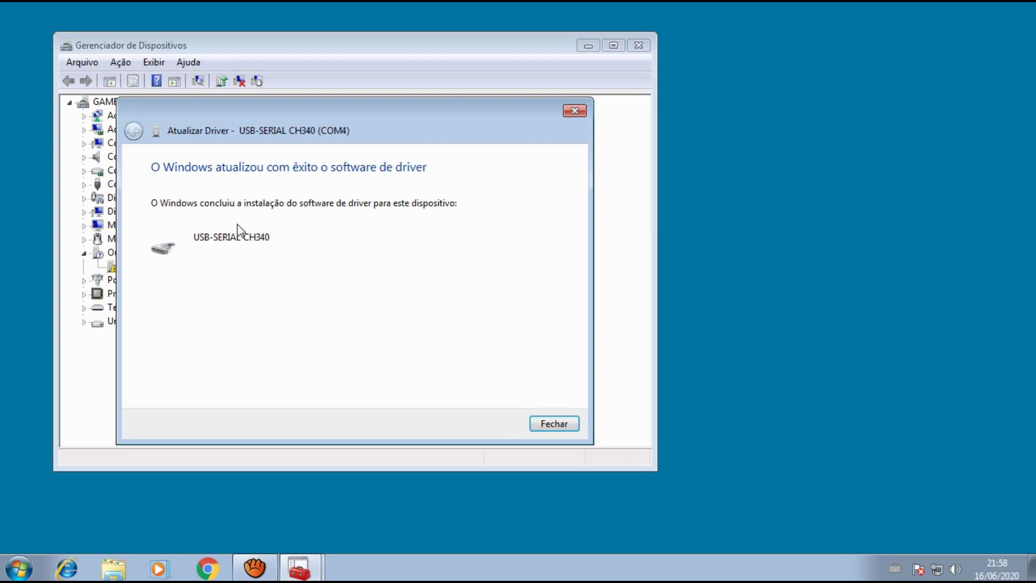
{"action": "left_click", "coordinate": [548, 421]}
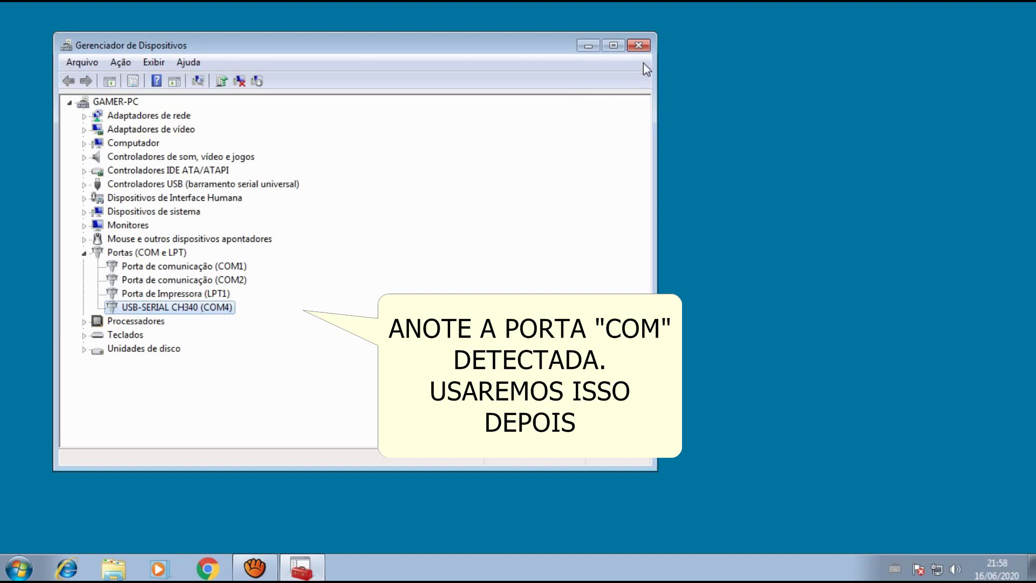
{"action": "left_click", "coordinate": [639, 45]}
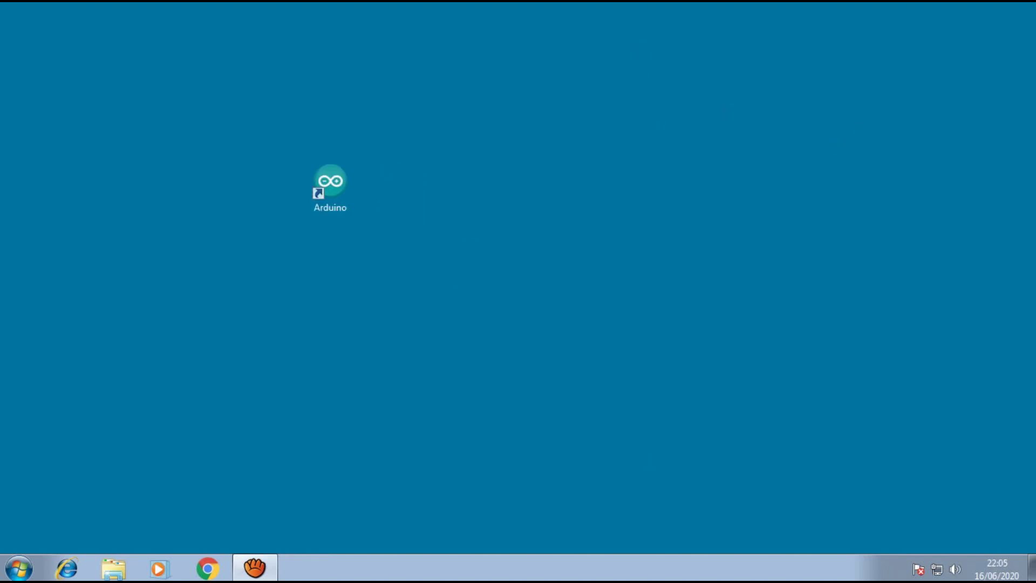
Step: Launch Arduino from its desktop shortcut and allow Java(TM) Platform SE binary through the firewall on private networks
{"action": "double_click", "coordinate": [339, 186]}
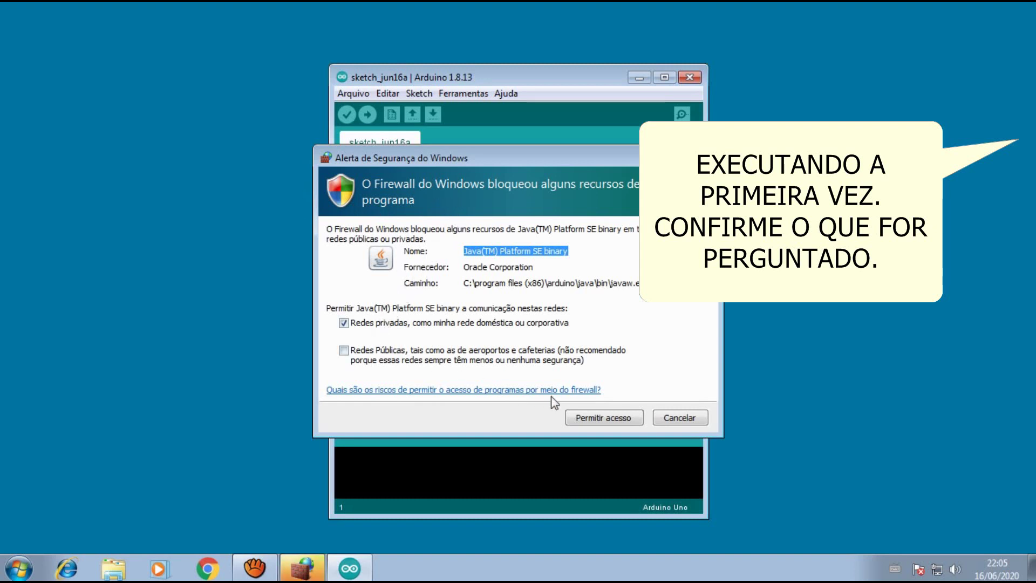
{"action": "left_click", "coordinate": [604, 418]}
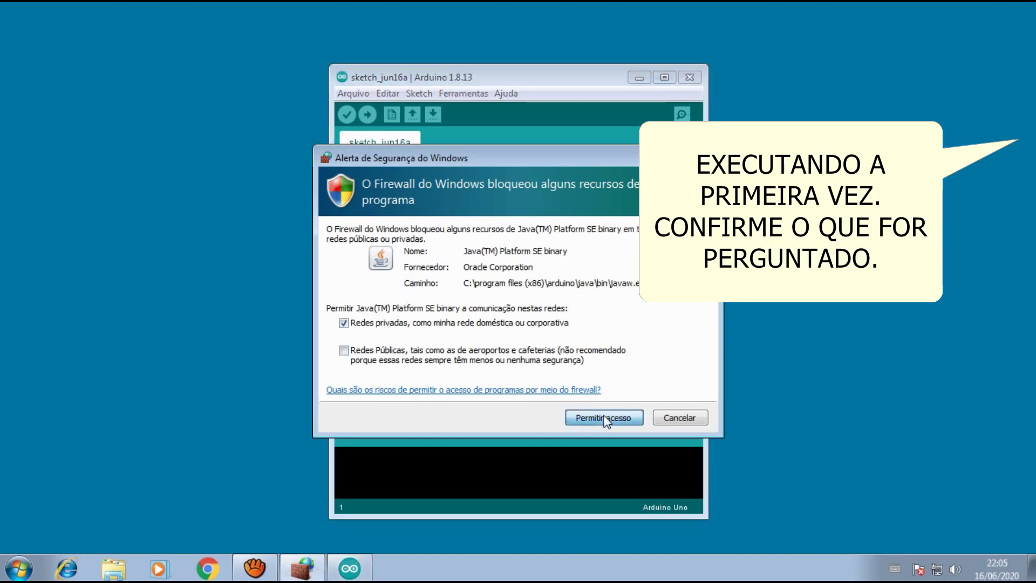
{"action": "left_click", "coordinate": [605, 418]}
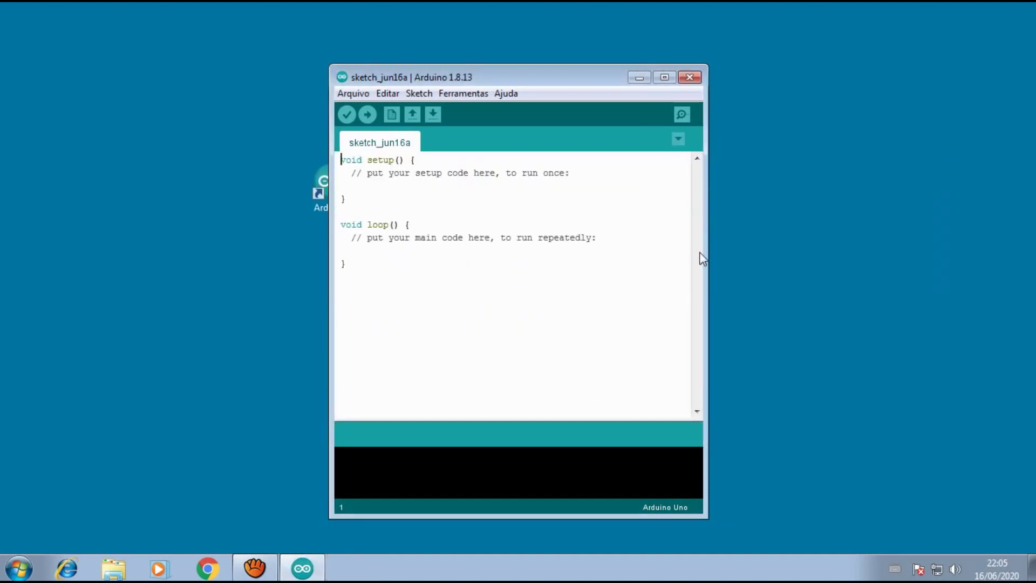
Step: Widen the Arduino IDE window on both sides and close it
{"action": "left_click_drag", "start_coordinate": [711, 246], "coordinate": [764, 235]}
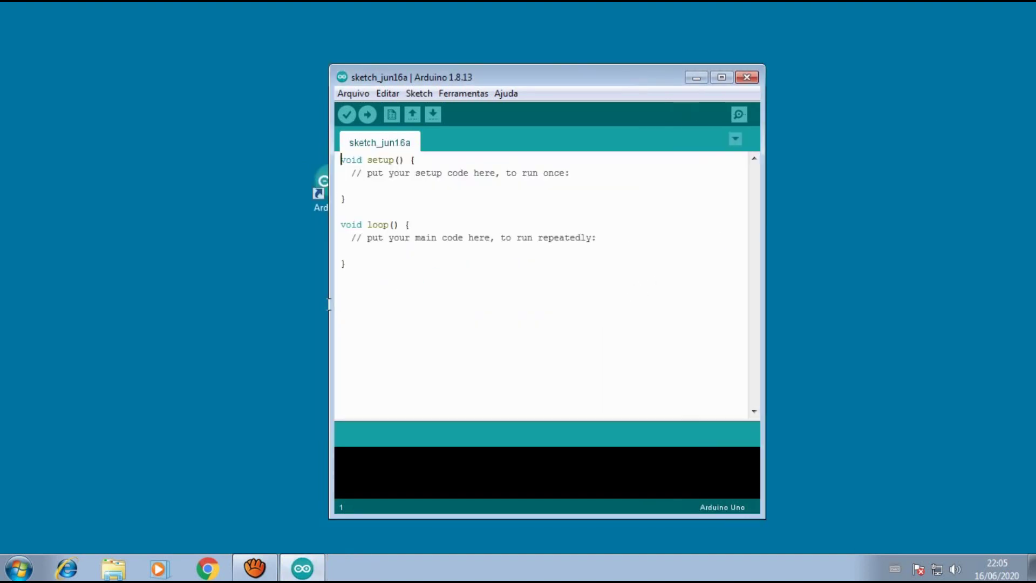
{"action": "left_click_drag", "start_coordinate": [330, 302], "coordinate": [199, 277]}
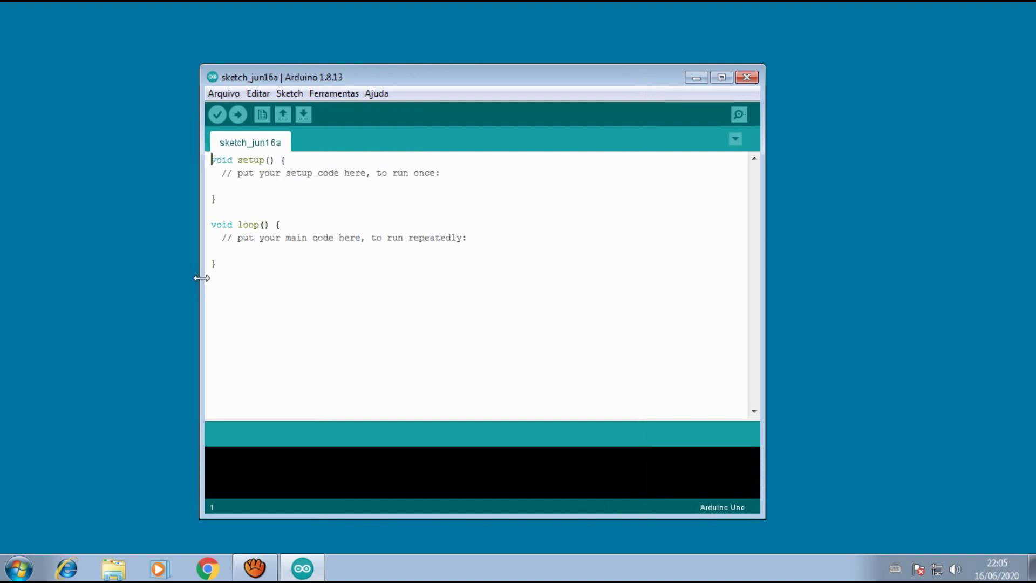
{"action": "left_click", "coordinate": [747, 78]}
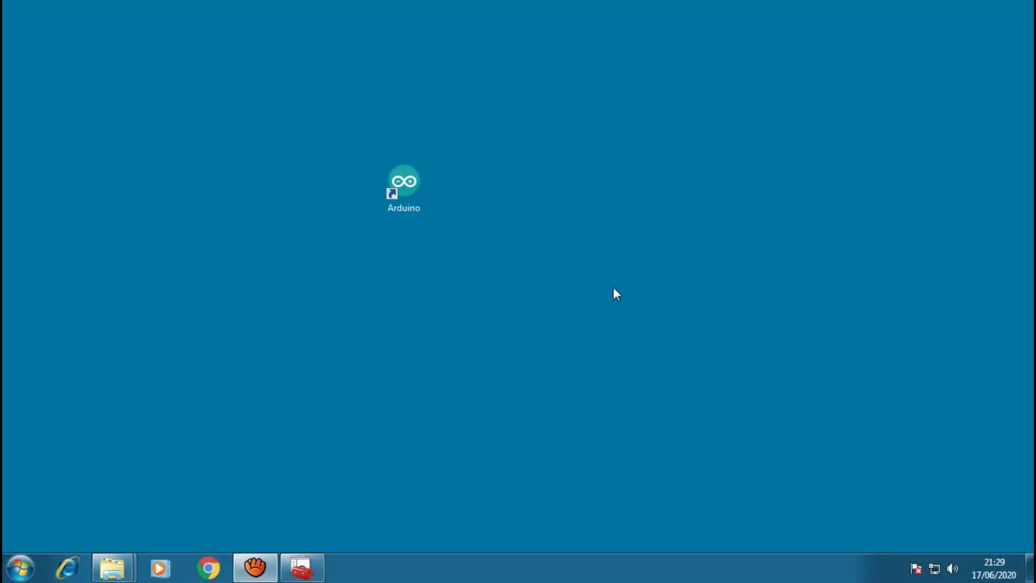
Step: Open the Arduino IDE again from its desktop shortcut
{"action": "right_click", "coordinate": [414, 178]}
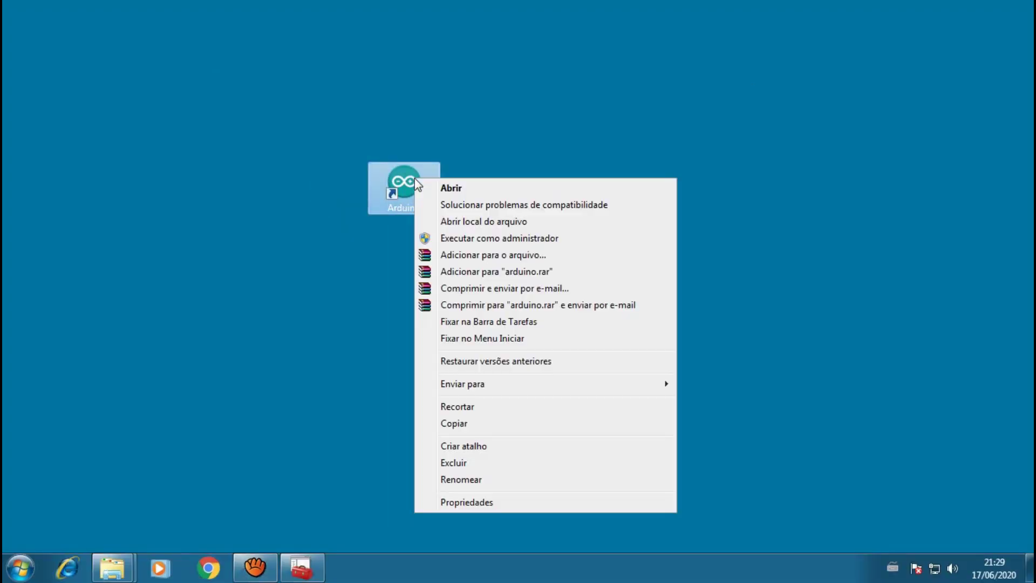
{"action": "left_click", "coordinate": [451, 189]}
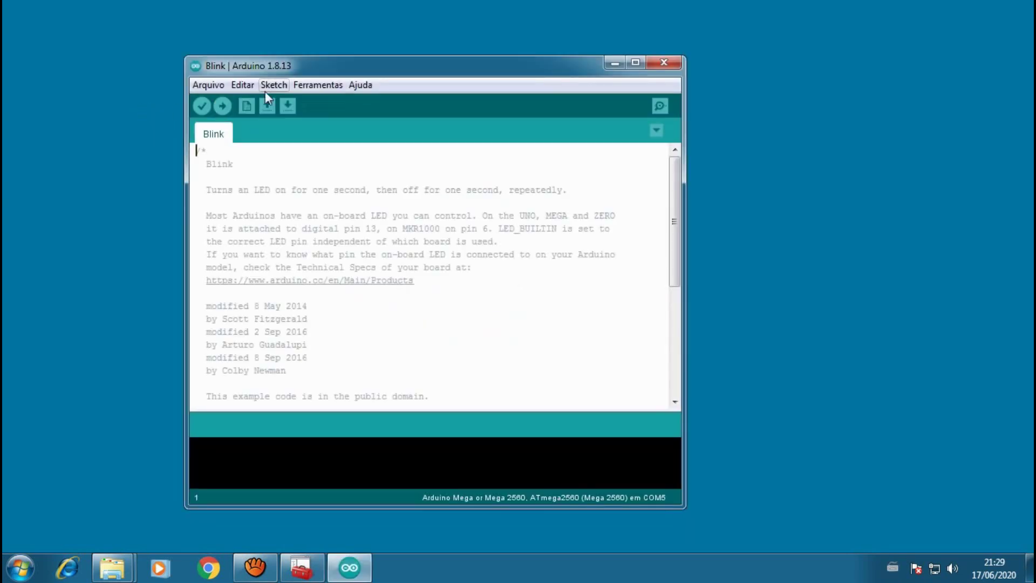
Step: Check which board, processor and serial ports the Arduino IDE offers for the Blink sketch
{"action": "left_click", "coordinate": [324, 84]}
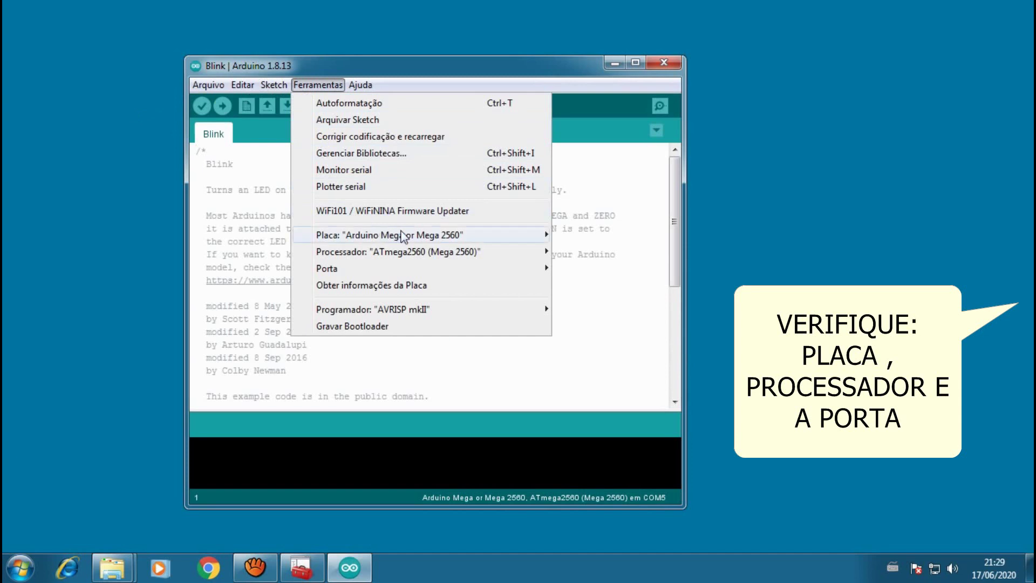
{"action": "mouse_move", "coordinate": [448, 235]}
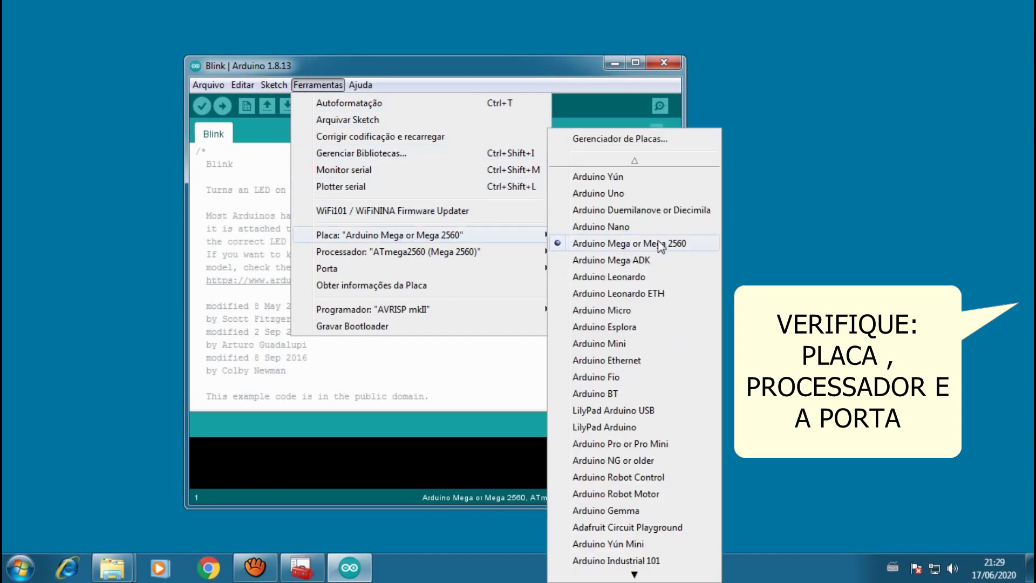
{"action": "mouse_move", "coordinate": [539, 250]}
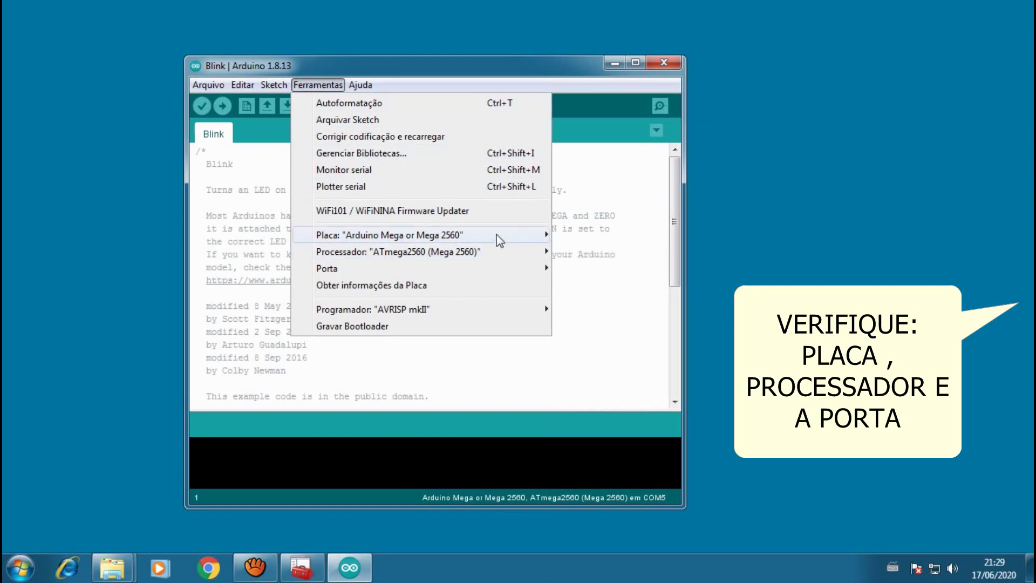
{"action": "mouse_move", "coordinate": [497, 268]}
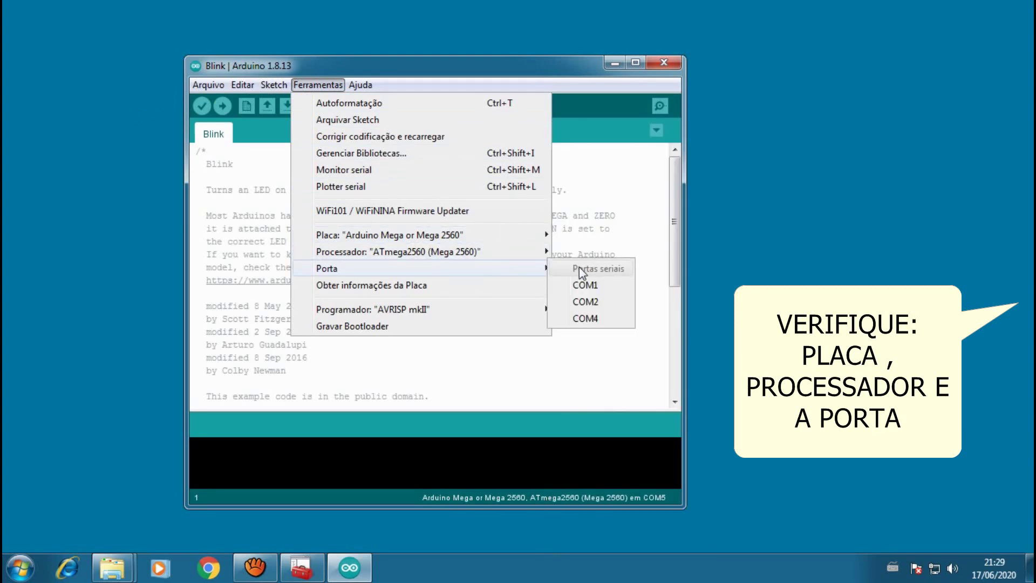
{"action": "left_click", "coordinate": [738, 248]}
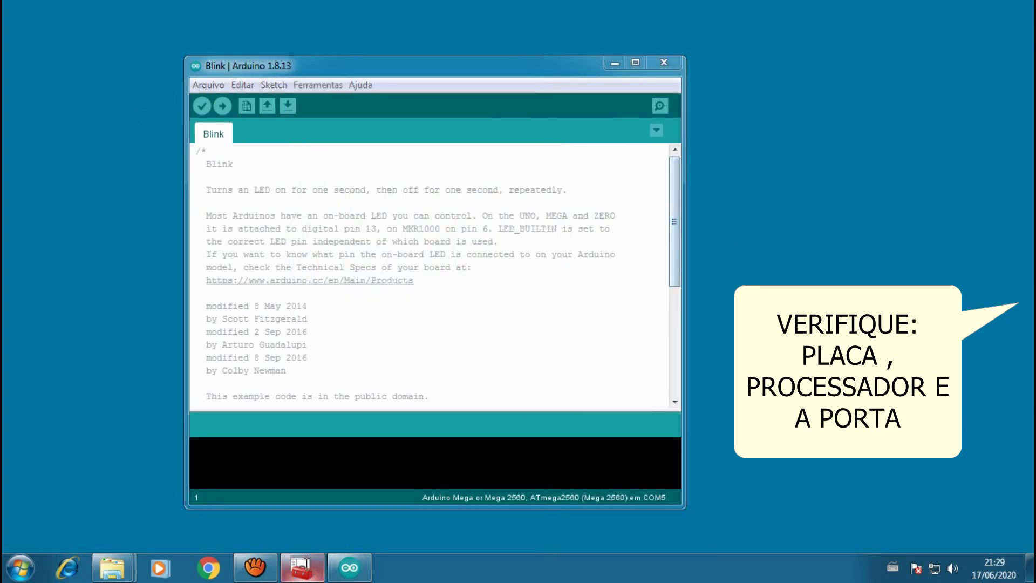
Step: Check the CH340's COM port in Gerenciador de Dispositivos, close it, and set the Arduino IDE's serial port to COM4
{"action": "left_click", "coordinate": [302, 567]}
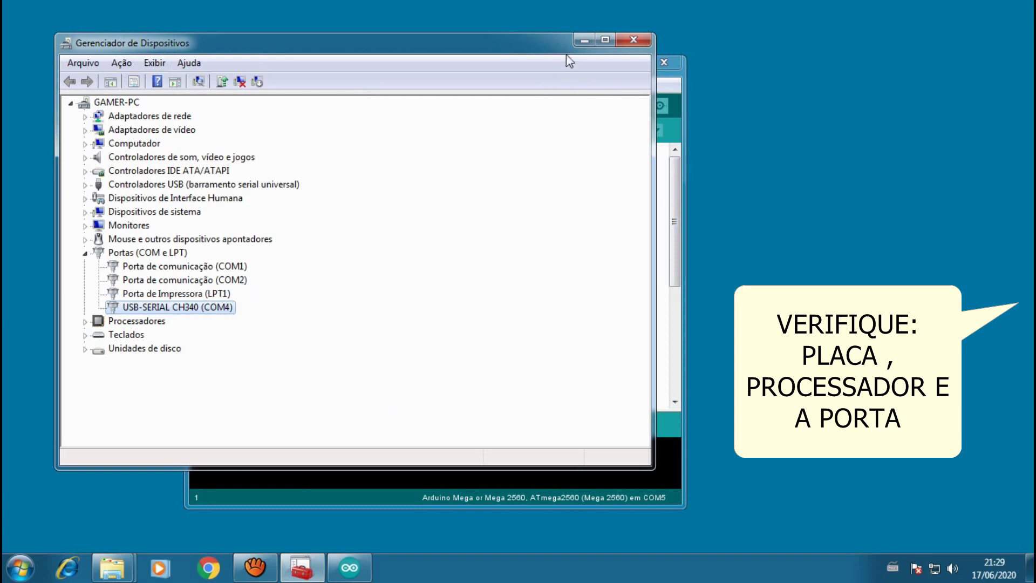
{"action": "left_click", "coordinate": [631, 42]}
{"action": "left_click", "coordinate": [322, 86]}
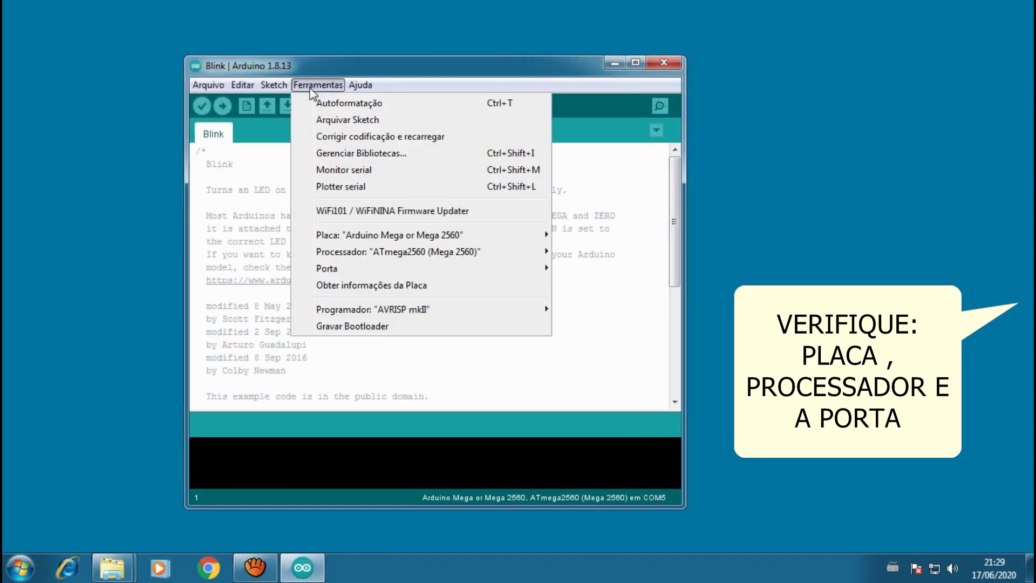
{"action": "mouse_move", "coordinate": [388, 266]}
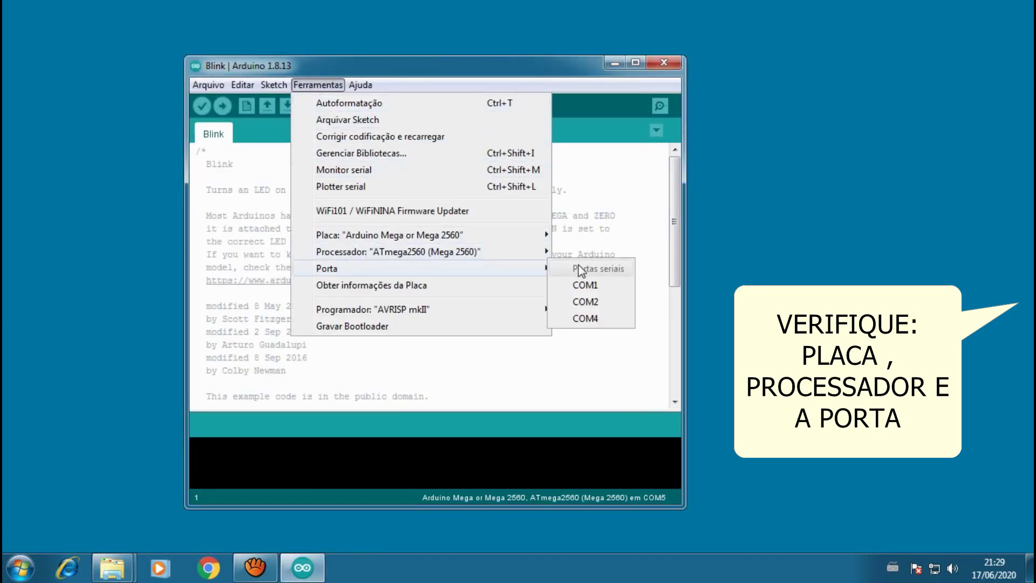
{"action": "left_click", "coordinate": [587, 319]}
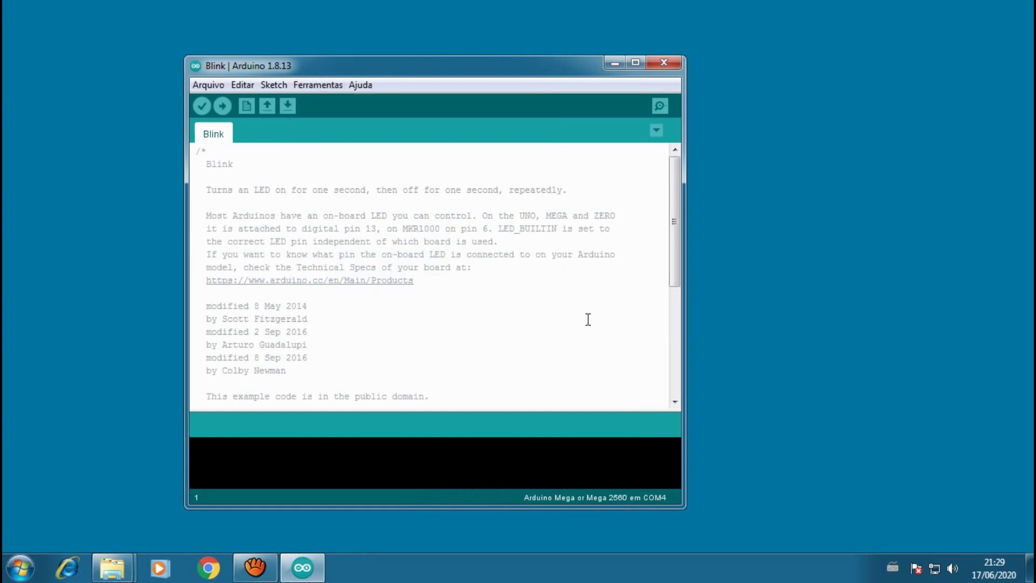
Step: Open the built-in Blink example from 01.Basics, review its code and upload it to the board
{"action": "left_click", "coordinate": [205, 86]}
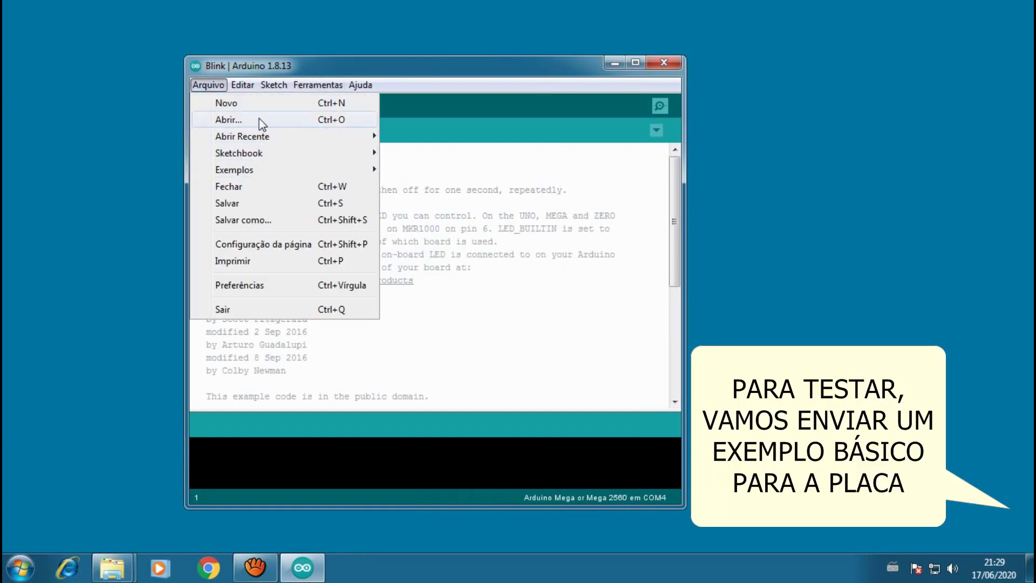
{"action": "mouse_move", "coordinate": [308, 171]}
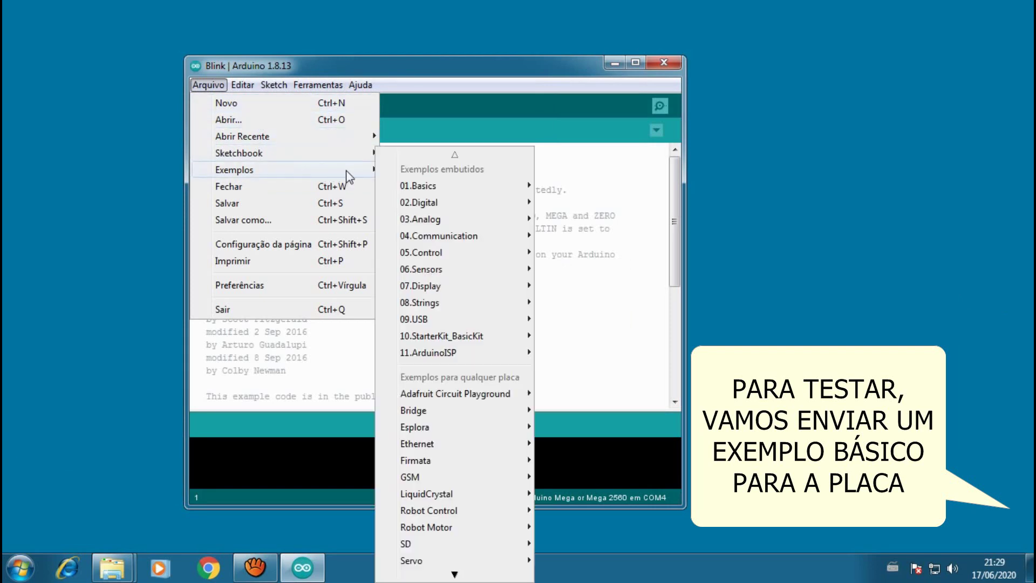
{"action": "mouse_move", "coordinate": [459, 194]}
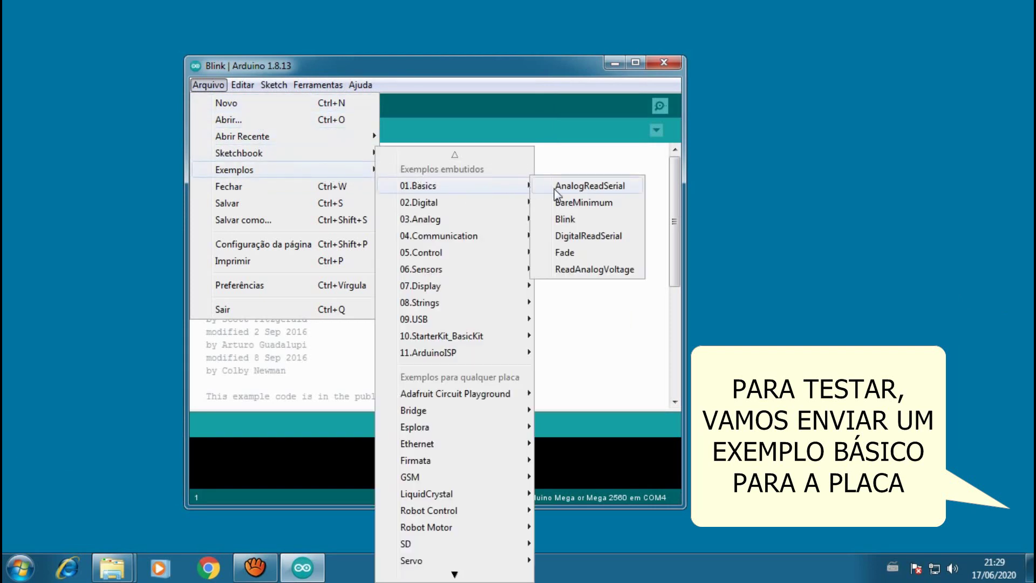
{"action": "left_click", "coordinate": [563, 220]}
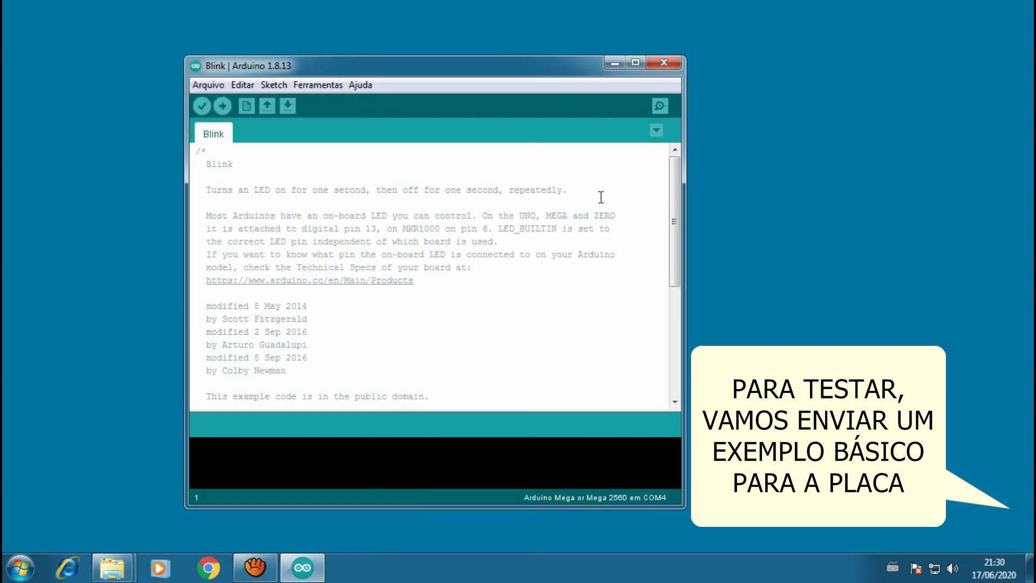
{"action": "left_click_drag", "start_coordinate": [671, 202], "coordinate": [668, 294]}
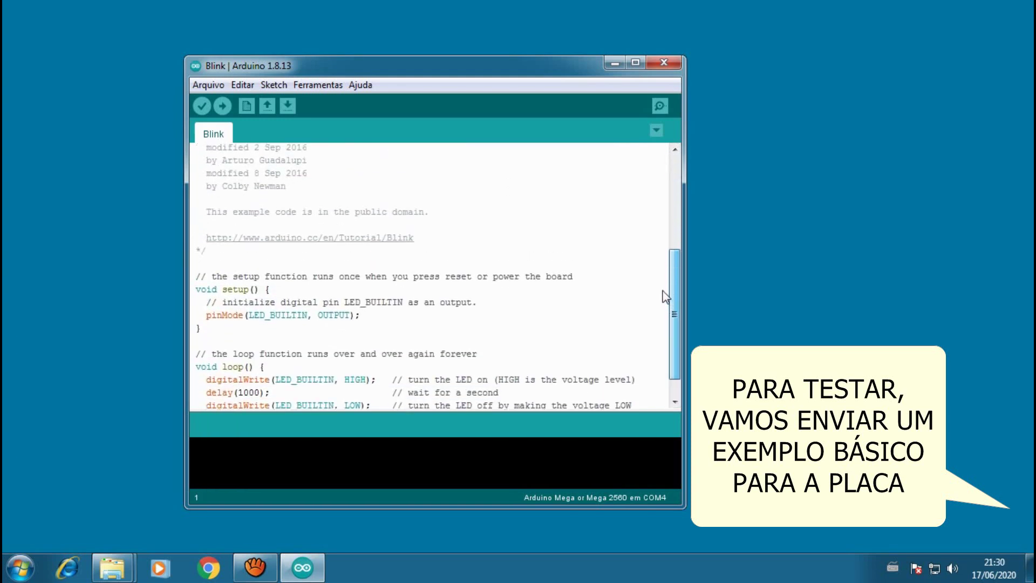
{"action": "left_click", "coordinate": [222, 106]}
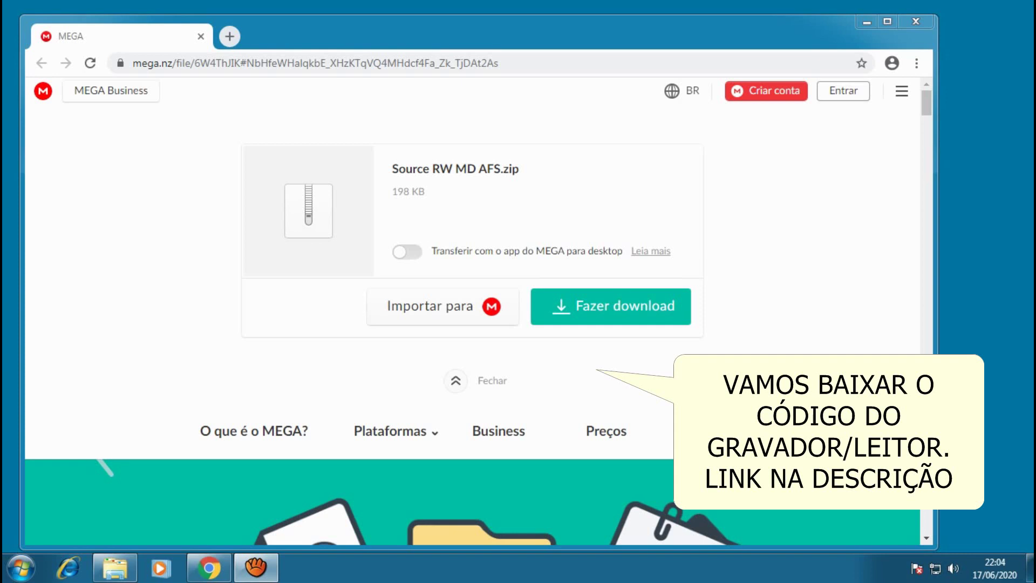
Step: Download Source RW MD AFS.zip from the MEGA page and show it in its download folder
{"action": "left_click", "coordinate": [617, 309]}
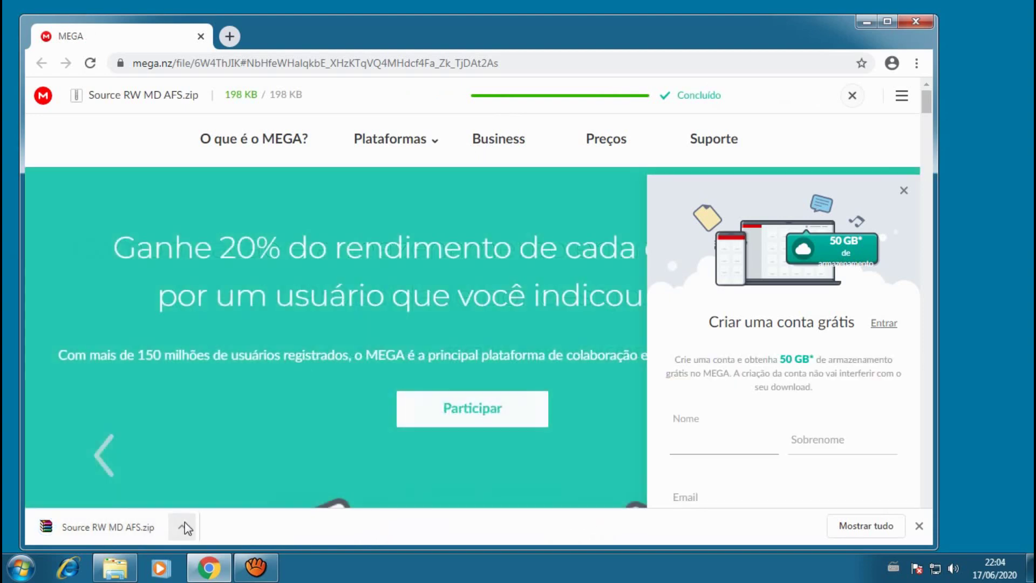
{"action": "left_click", "coordinate": [184, 523]}
{"action": "left_click", "coordinate": [208, 478]}
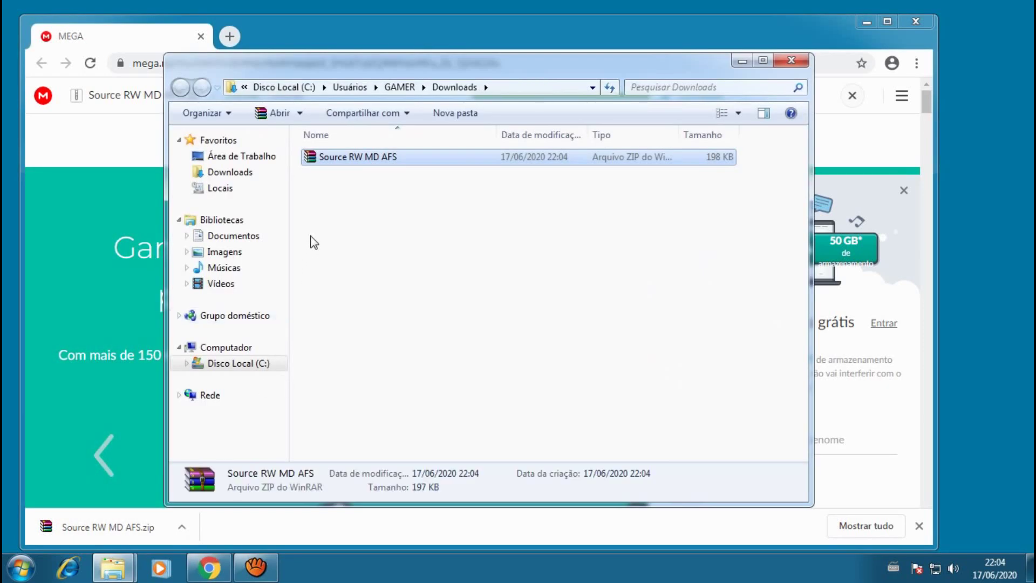
Step: Move the Source RW MD AFS archive from Downloads to the desktop, closing the folder window and minimizing the browser
{"action": "right_click", "coordinate": [331, 159]}
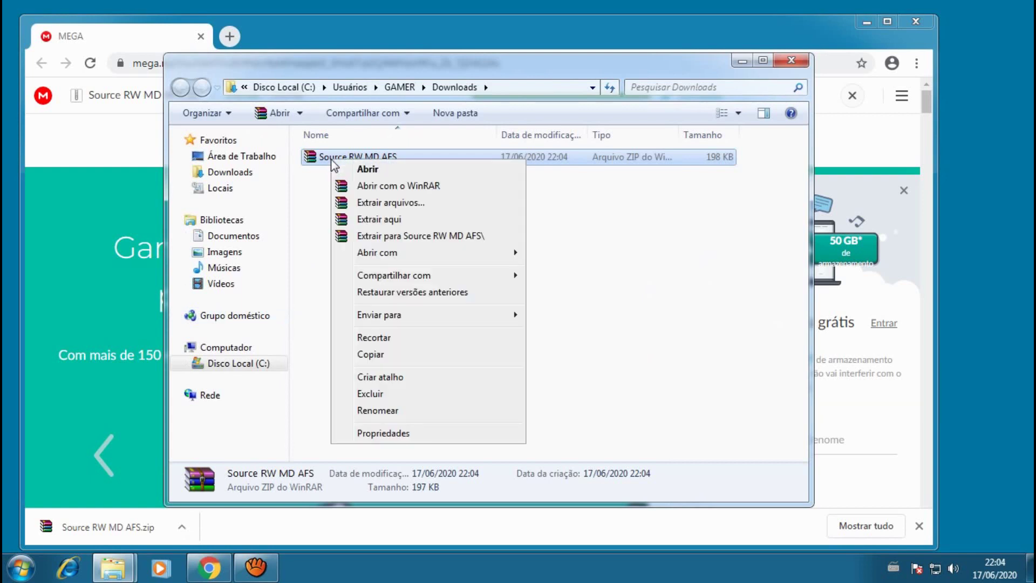
{"action": "left_click", "coordinate": [386, 337]}
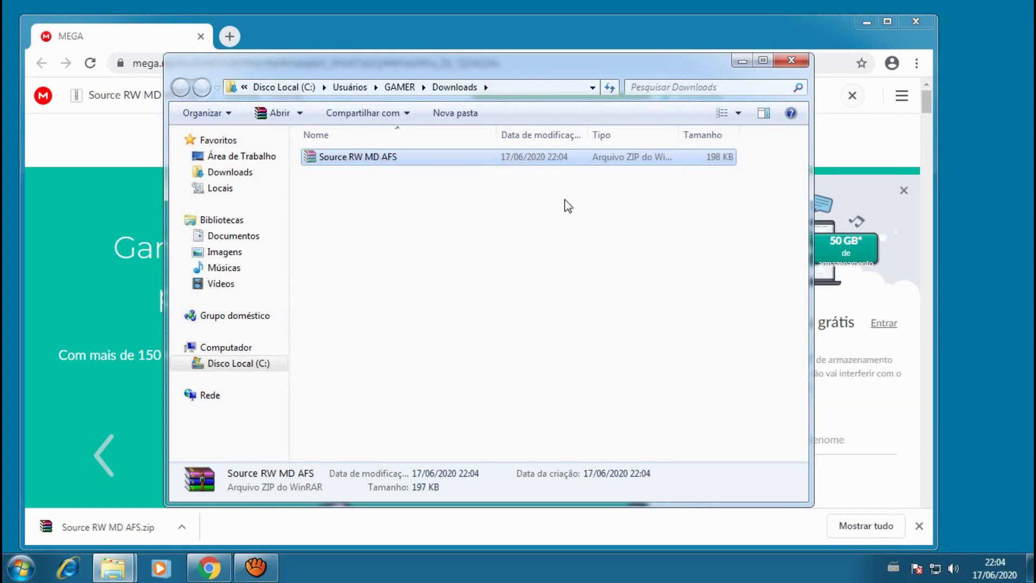
{"action": "left_click", "coordinate": [784, 61]}
{"action": "left_click", "coordinate": [861, 22]}
{"action": "right_click", "coordinate": [445, 142]}
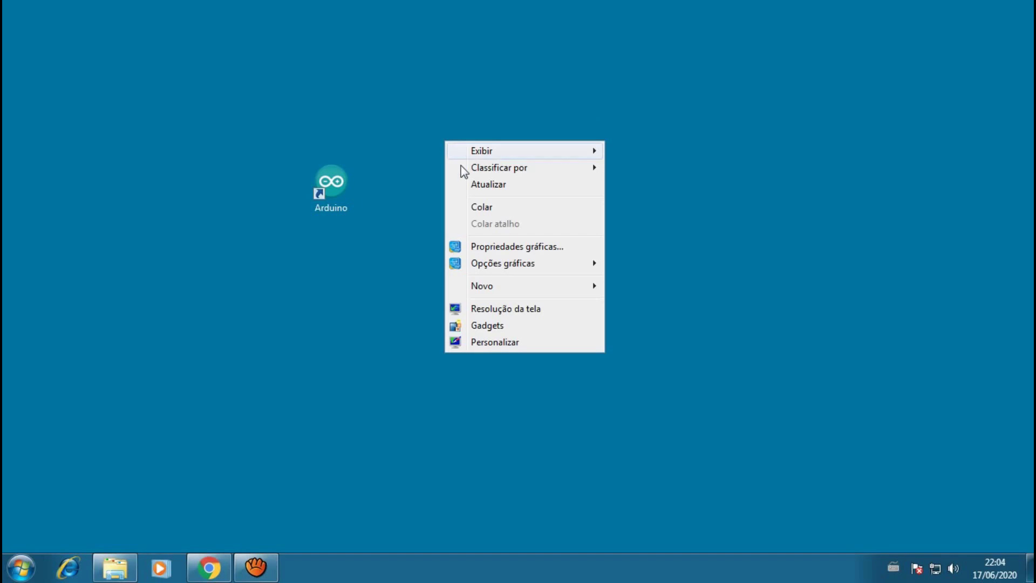
{"action": "left_click", "coordinate": [482, 205]}
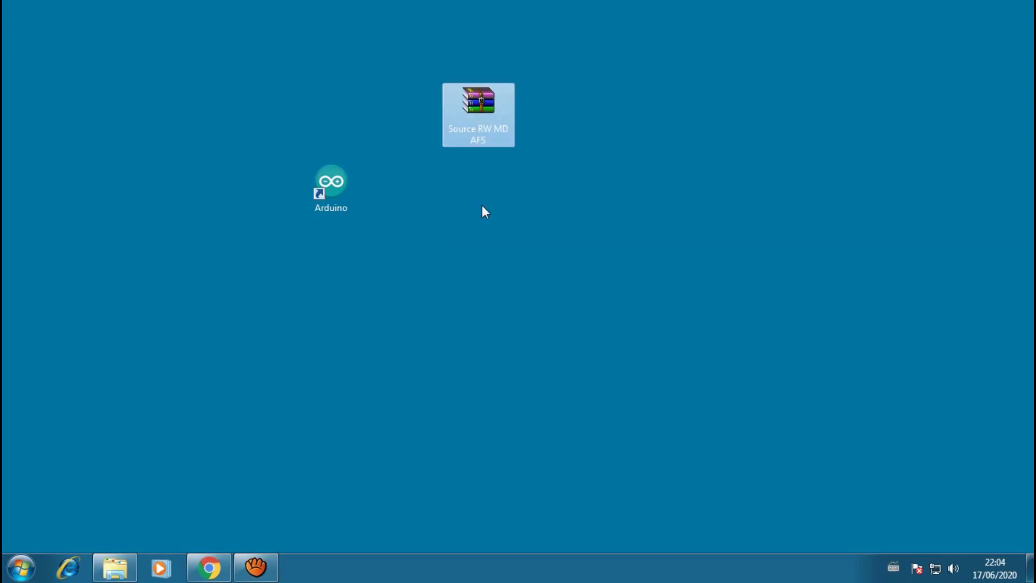
Step: Extract the Source RW MD AFS archive into its own folder and place that folder directly below the archive on the desktop
{"action": "right_click", "coordinate": [473, 99]}
{"action": "left_click", "coordinate": [566, 177]}
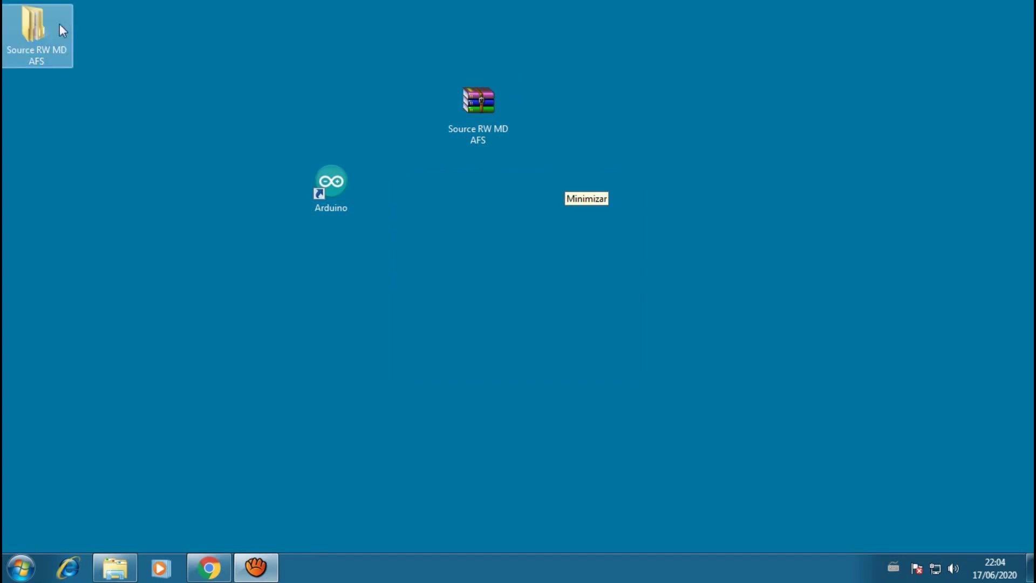
{"action": "left_click_drag", "start_coordinate": [59, 24], "coordinate": [493, 220]}
{"action": "left_click", "coordinate": [575, 174]}
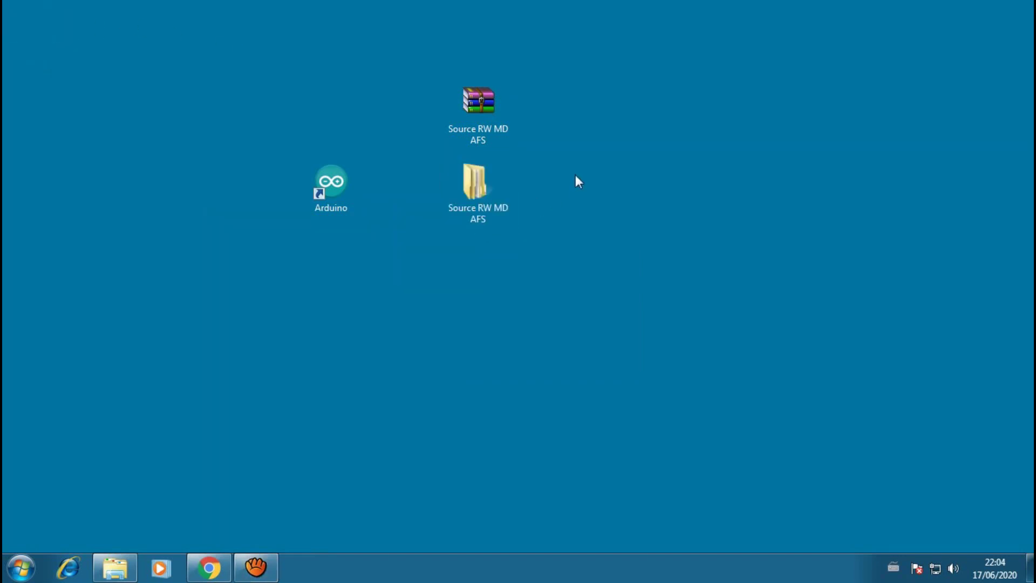
Step: Permanently delete the Source RW MD AFS archive from the desktop
{"action": "left_click", "coordinate": [499, 100]}
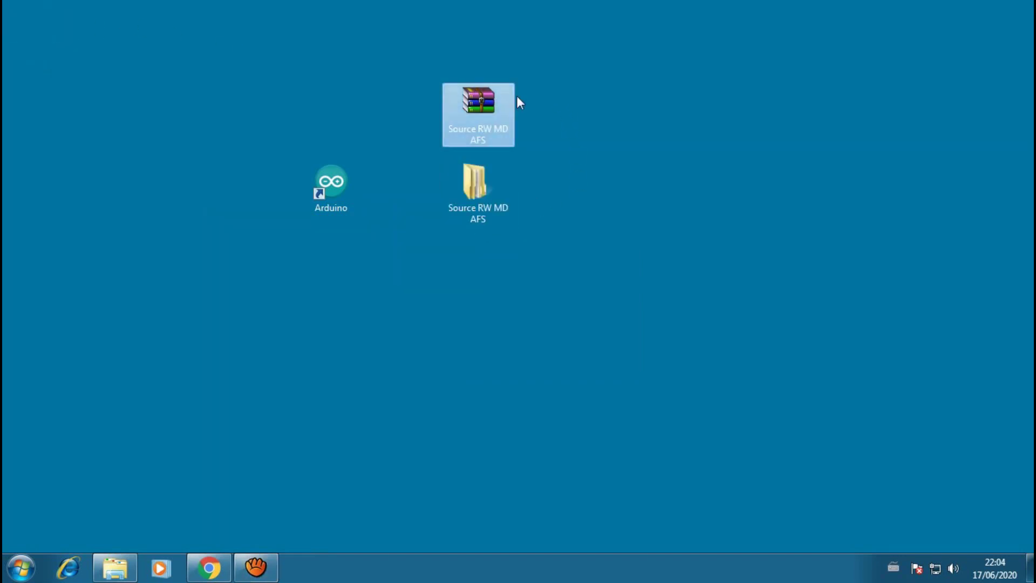
{"action": "key", "text": "shift+Delete"}
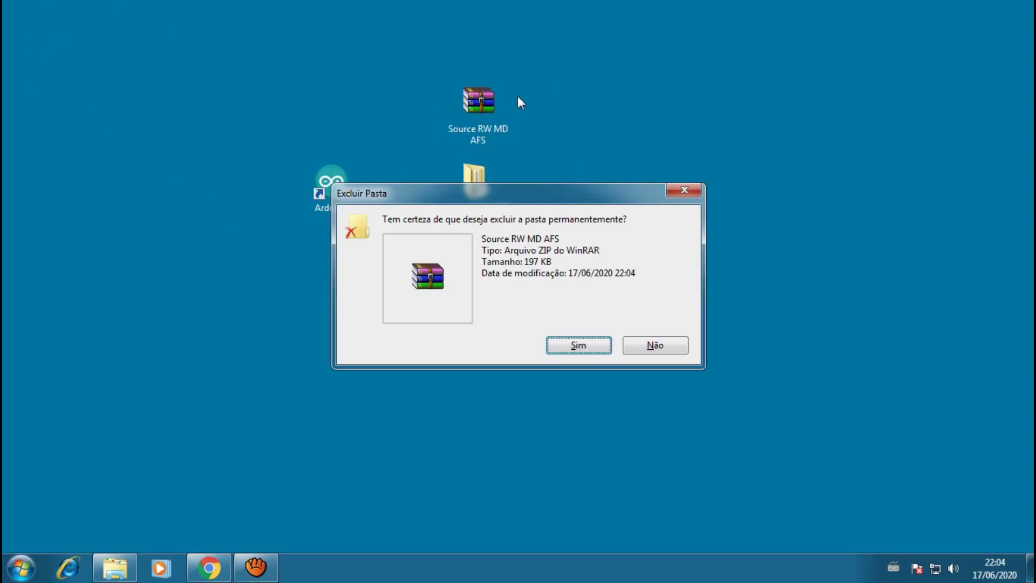
{"action": "left_click", "coordinate": [597, 345]}
Step: Open the CODEAFS sketch from the extracted folder's PTBR\CODEAFS subfolder in the Arduino IDE
{"action": "double_click", "coordinate": [481, 180]}
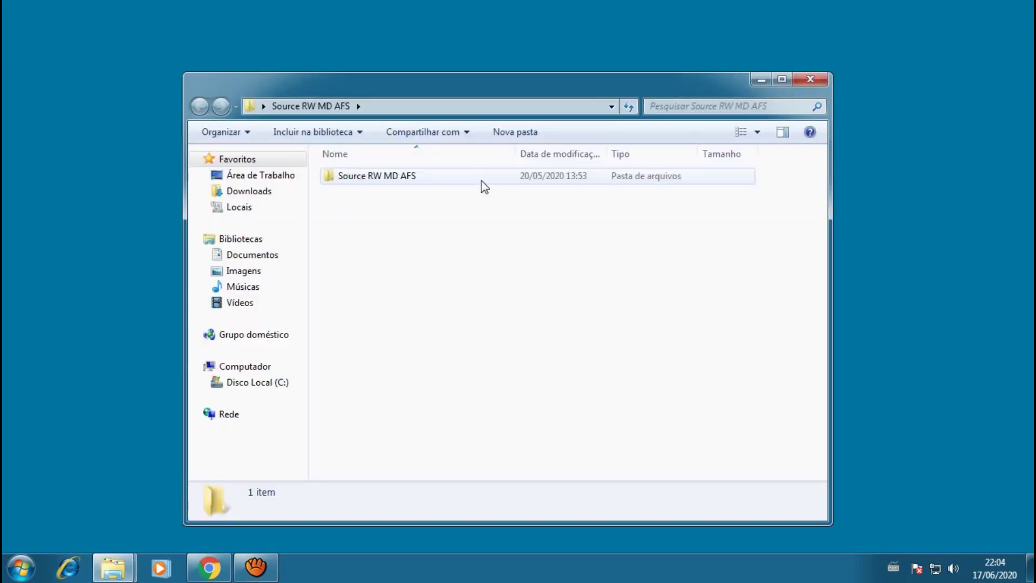
{"action": "double_click", "coordinate": [446, 174]}
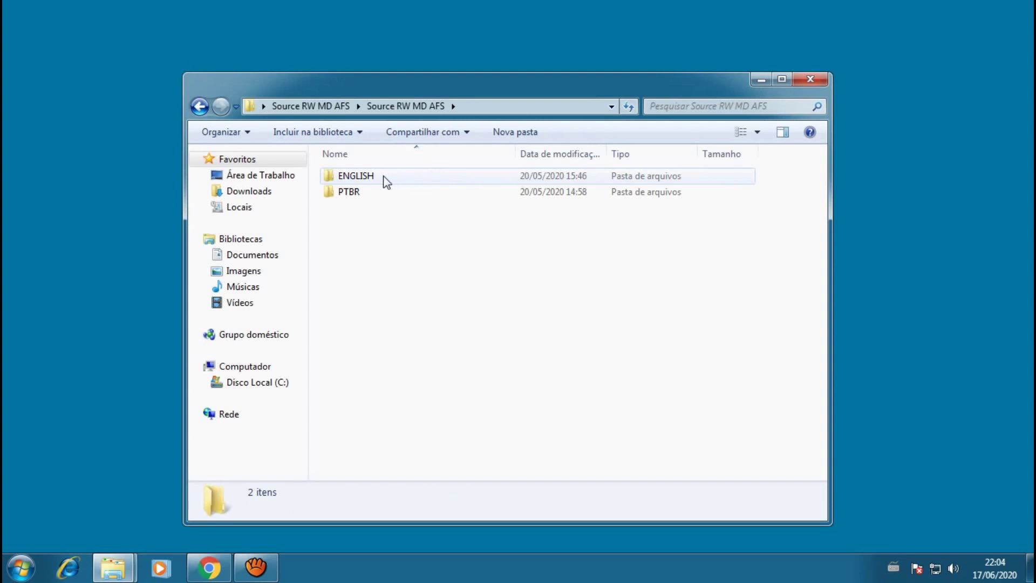
{"action": "double_click", "coordinate": [366, 195]}
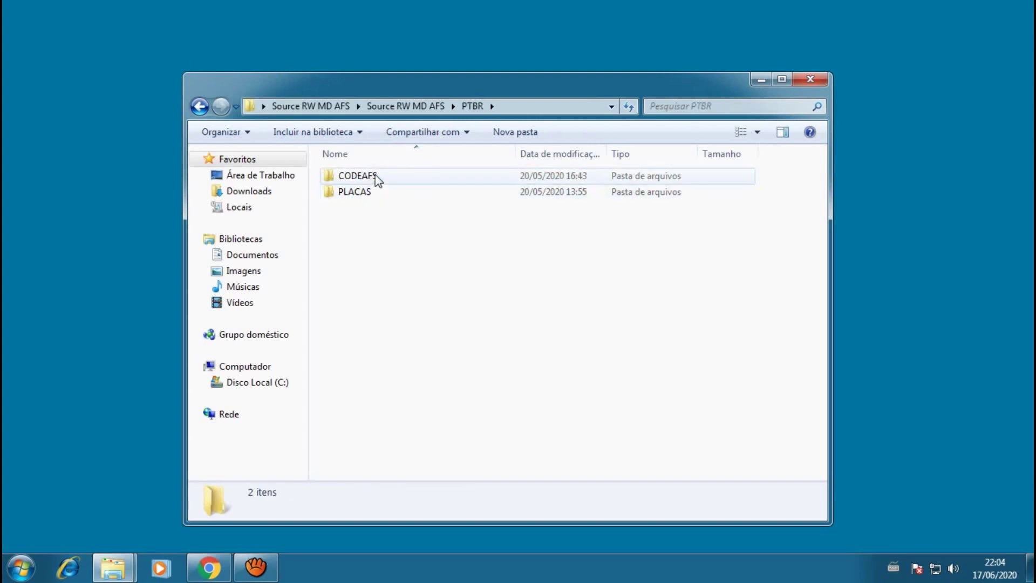
{"action": "double_click", "coordinate": [375, 175]}
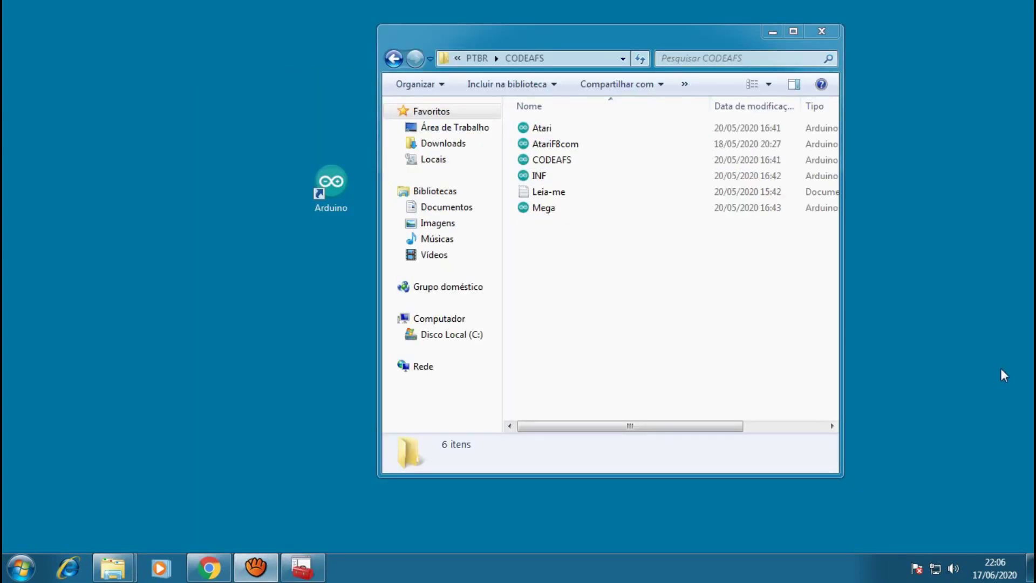
{"action": "double_click", "coordinate": [555, 162]}
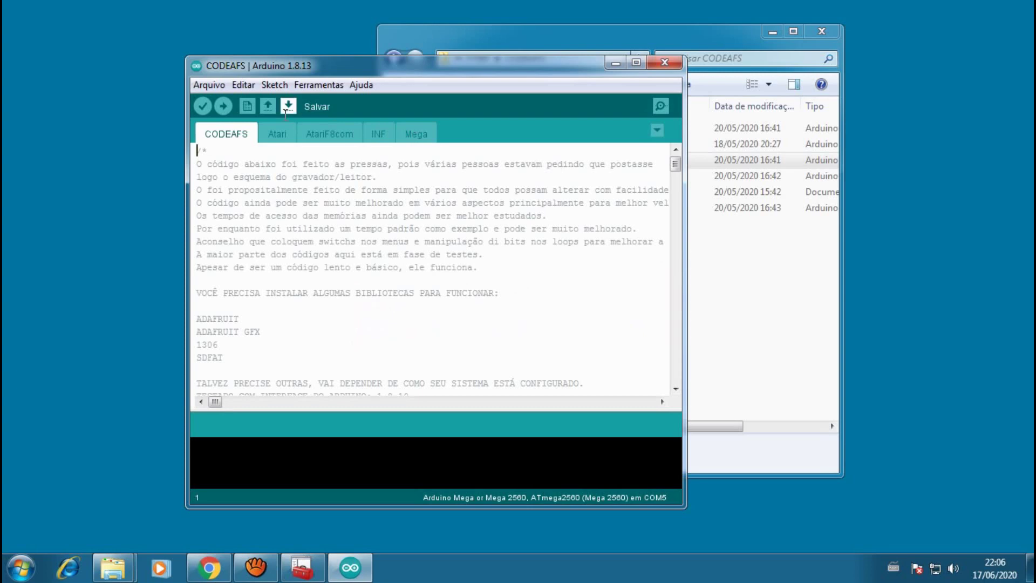
Step: Look through the sketch's Atari, AtariF8com, INF and Mega files and return to CODEAFS
{"action": "left_click", "coordinate": [289, 133]}
{"action": "left_click", "coordinate": [336, 135]}
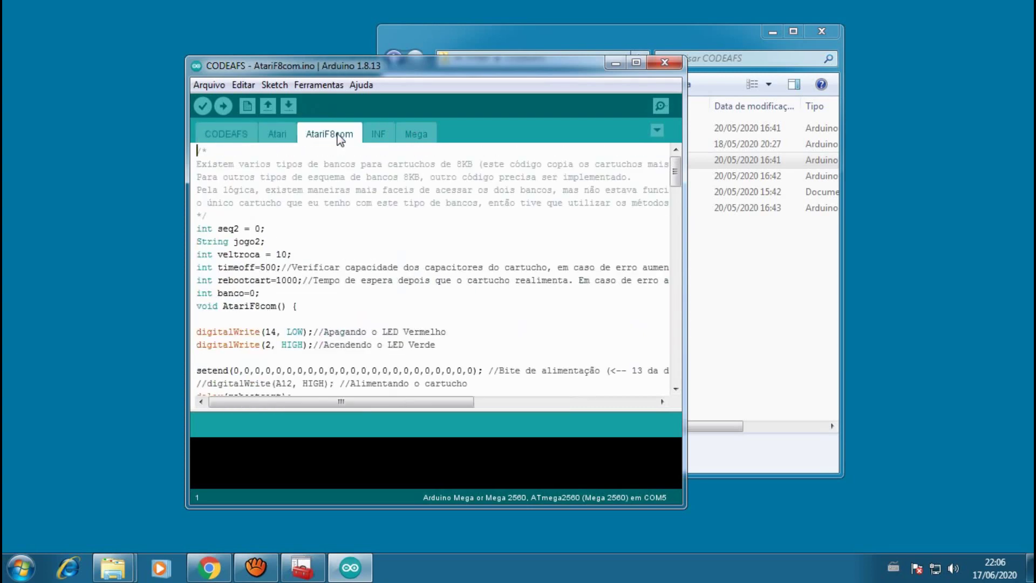
{"action": "left_click", "coordinate": [379, 136]}
{"action": "left_click", "coordinate": [417, 135]}
{"action": "left_click", "coordinate": [235, 138]}
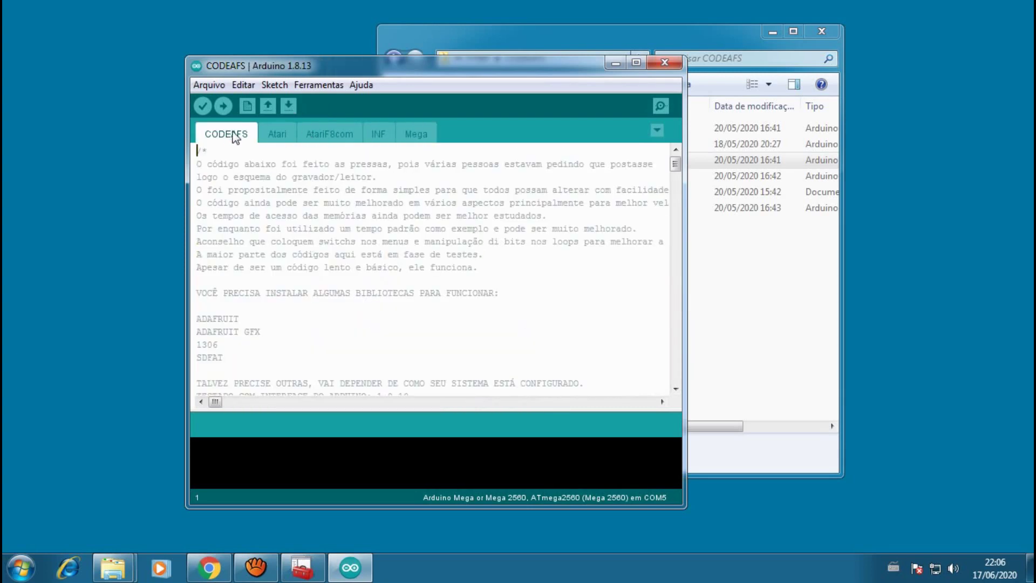
Step: Check the Arduino Mega 2560 board and processor settings, set the port to COM4, and try to upload the CODEAFS sketch
{"action": "left_click", "coordinate": [313, 85]}
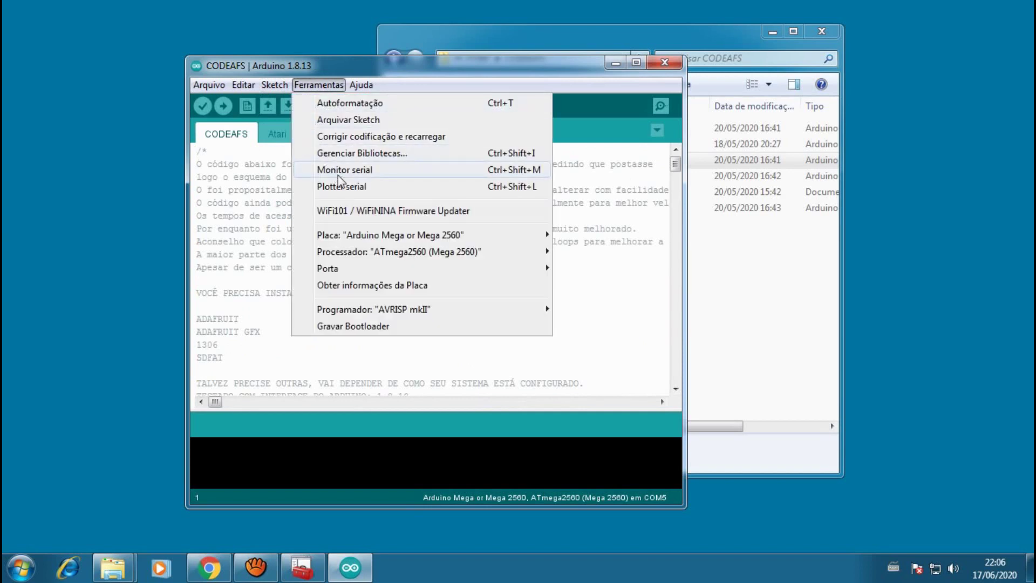
{"action": "mouse_move", "coordinate": [408, 242]}
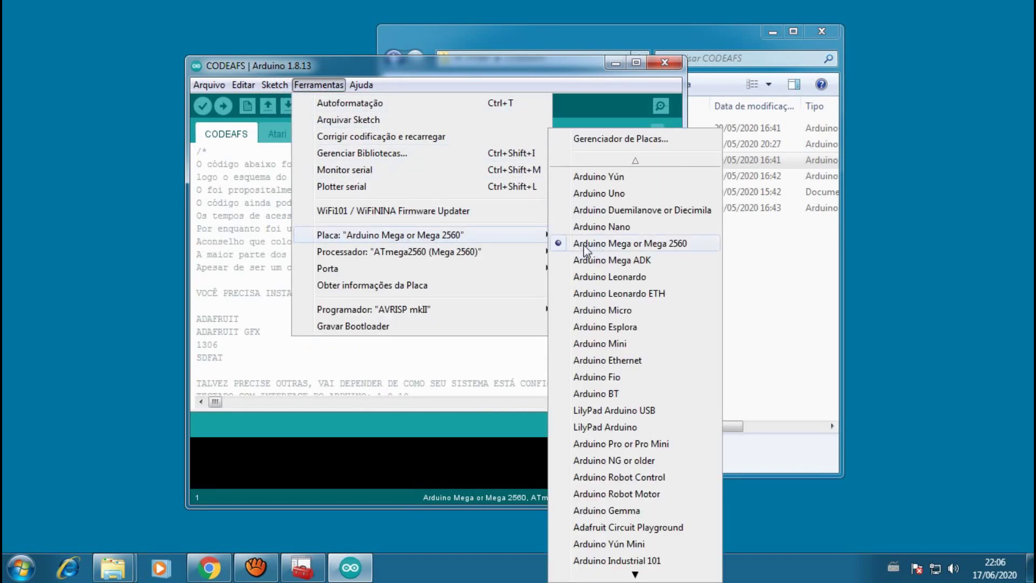
{"action": "mouse_move", "coordinate": [491, 252]}
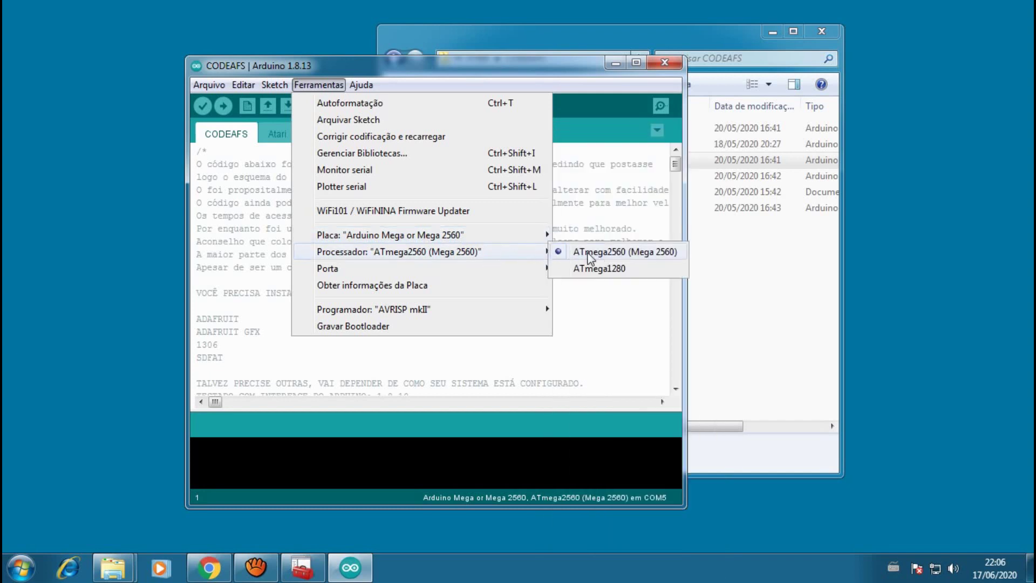
{"action": "mouse_move", "coordinate": [442, 267]}
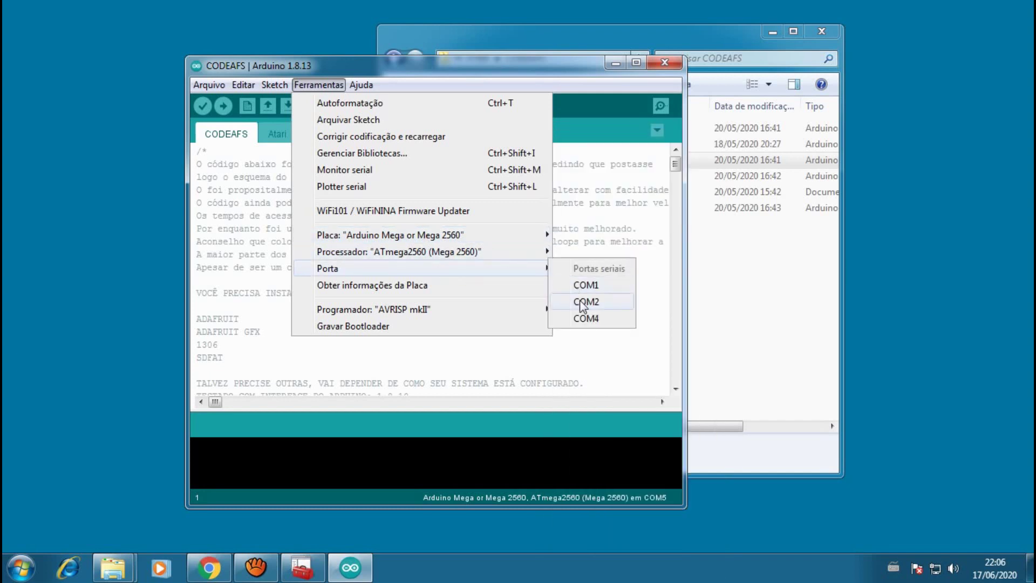
{"action": "left_click", "coordinate": [586, 319]}
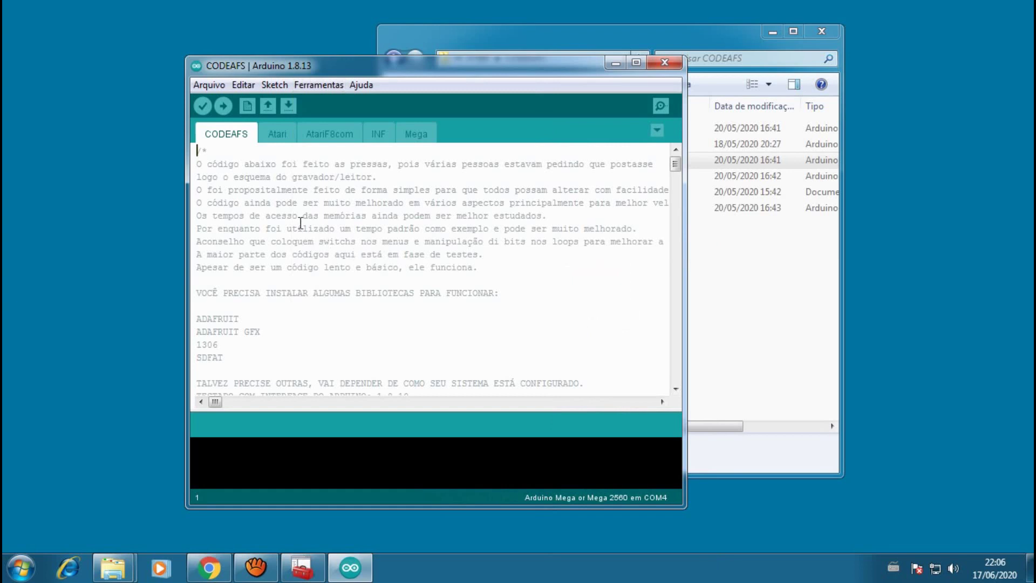
{"action": "left_click", "coordinate": [224, 106]}
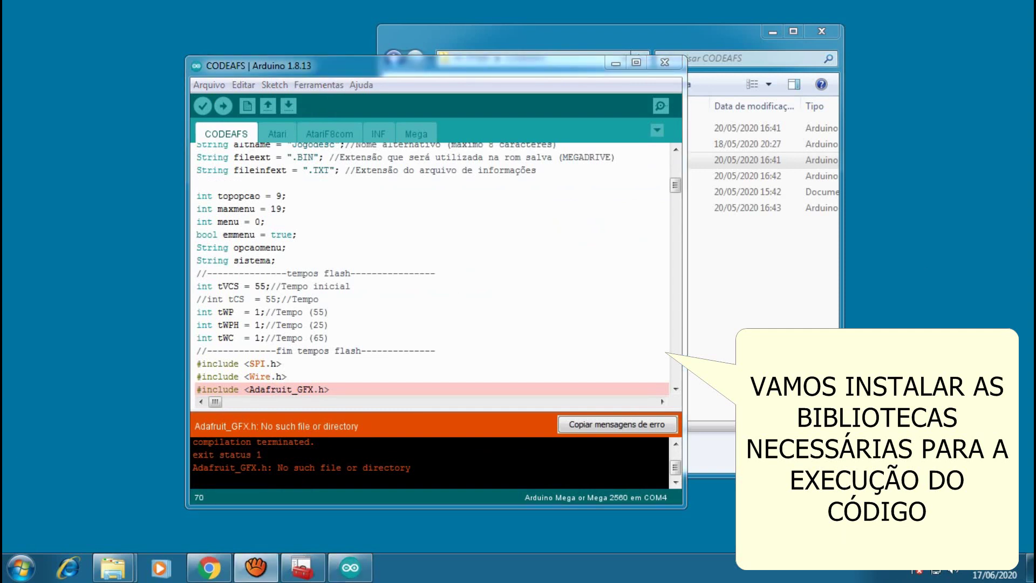
Step: Open the library manager and search it for "adafruit gfx"
{"action": "left_click", "coordinate": [317, 85]}
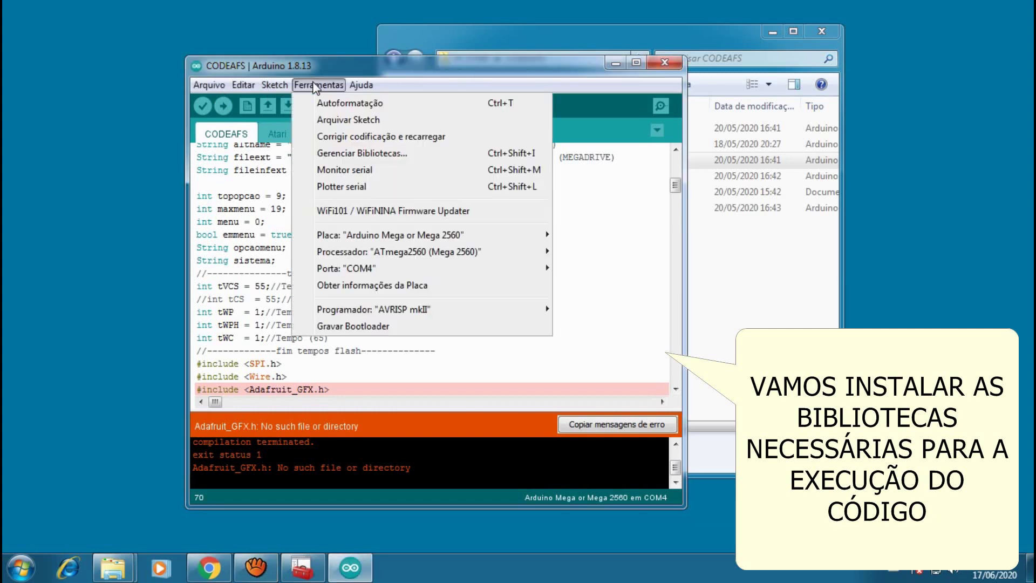
{"action": "left_click", "coordinate": [354, 154]}
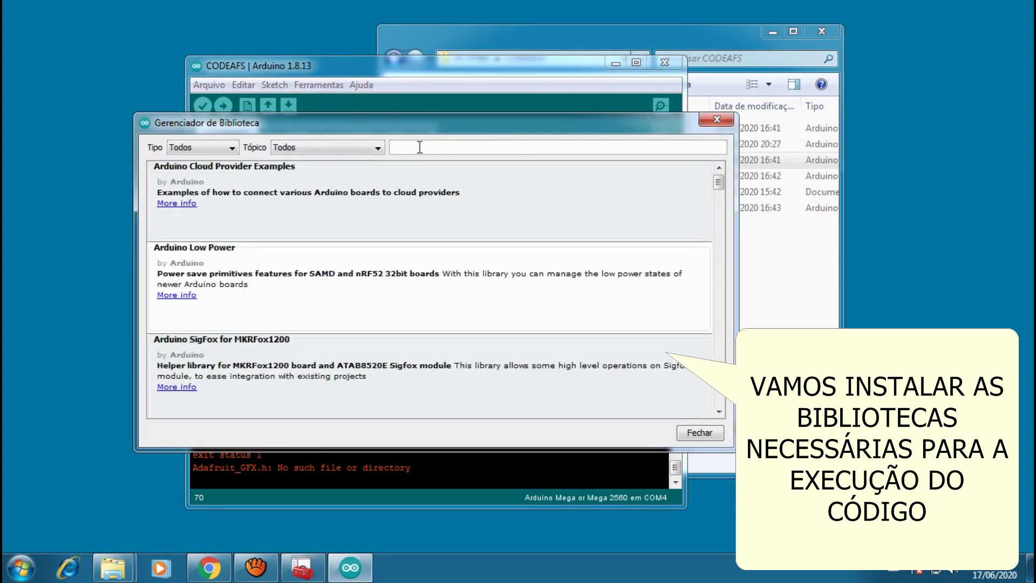
{"action": "type", "text": "adafruit"}
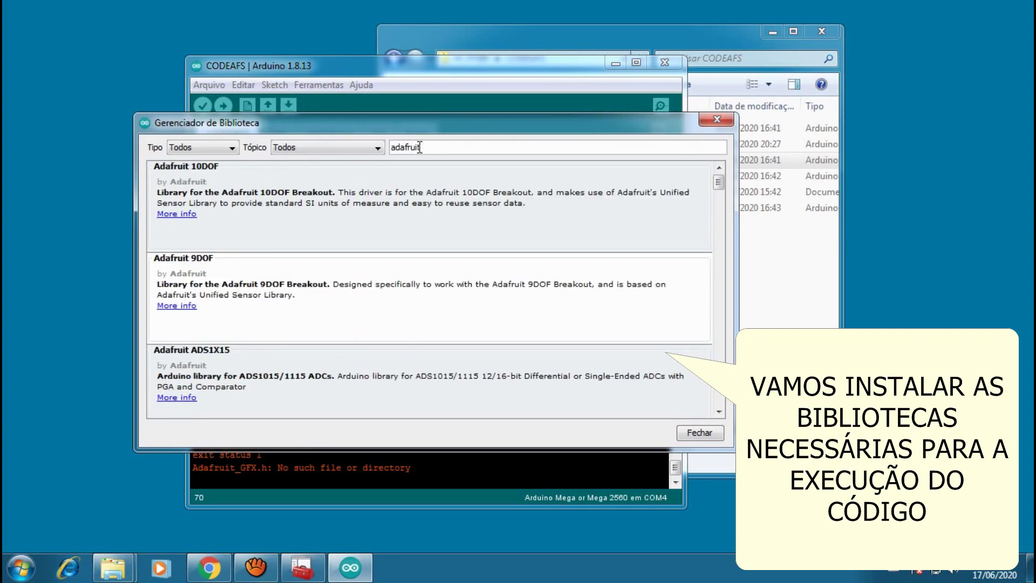
{"action": "type", "text": " gfx"}
{"action": "mouse_move", "coordinate": [532, 168]}
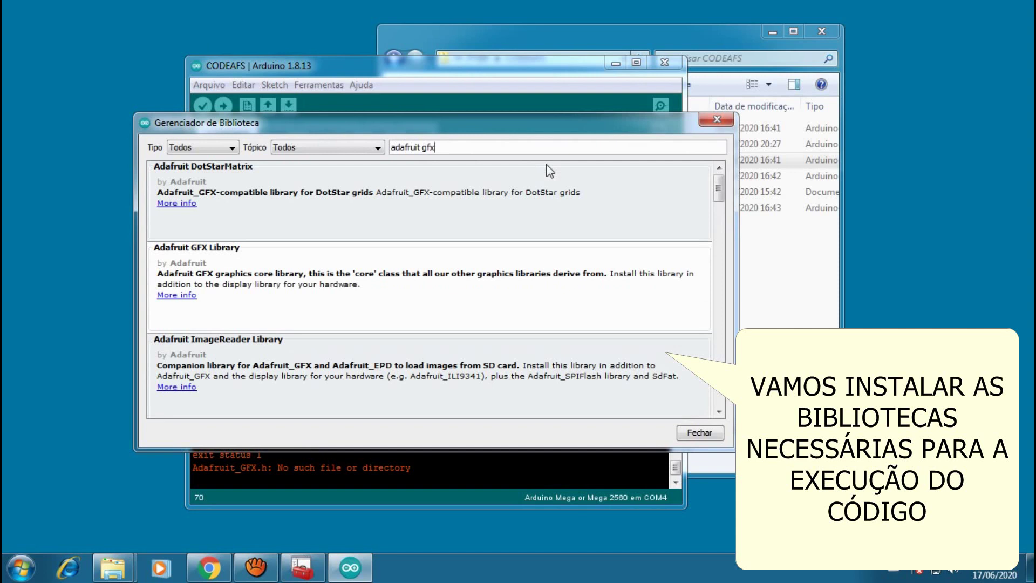
Step: Install version 1.8.5 of the Adafruit GFX Library together with its missing dependency, Adafruit BusIO
{"action": "mouse_move", "coordinate": [516, 287]}
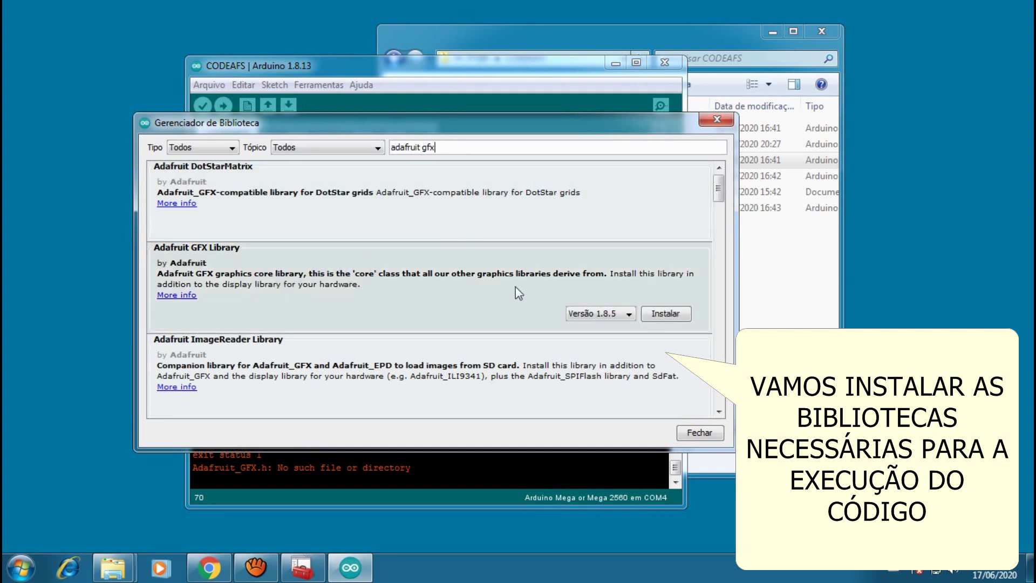
{"action": "left_click", "coordinate": [591, 314]}
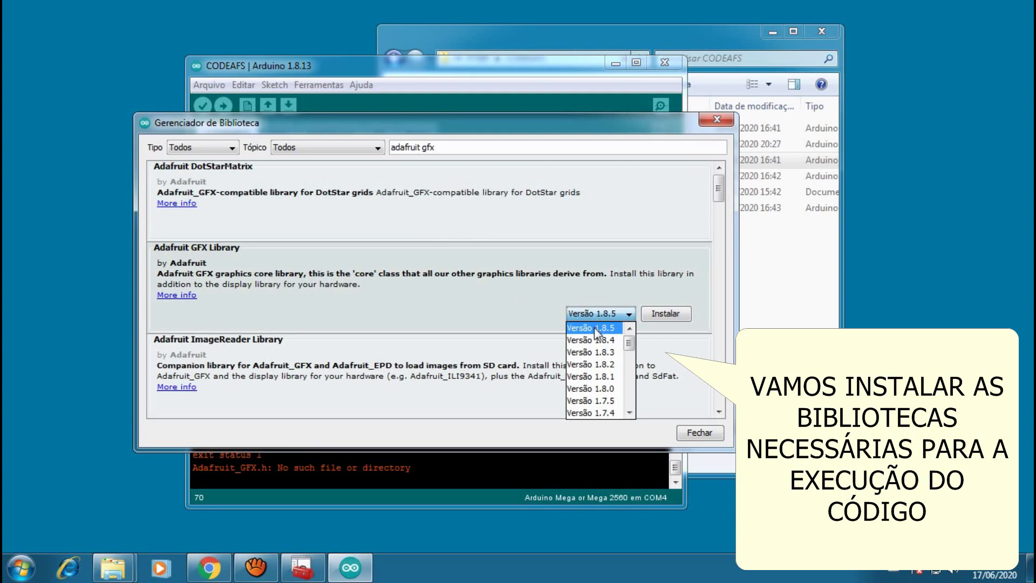
{"action": "left_click", "coordinate": [673, 318]}
{"action": "left_click", "coordinate": [674, 318]}
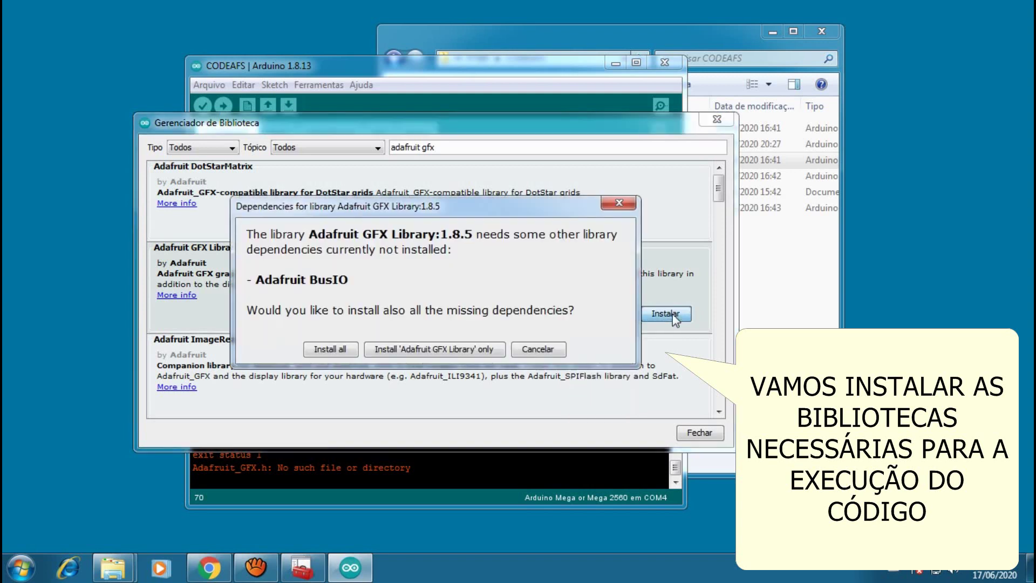
{"action": "left_click", "coordinate": [345, 352]}
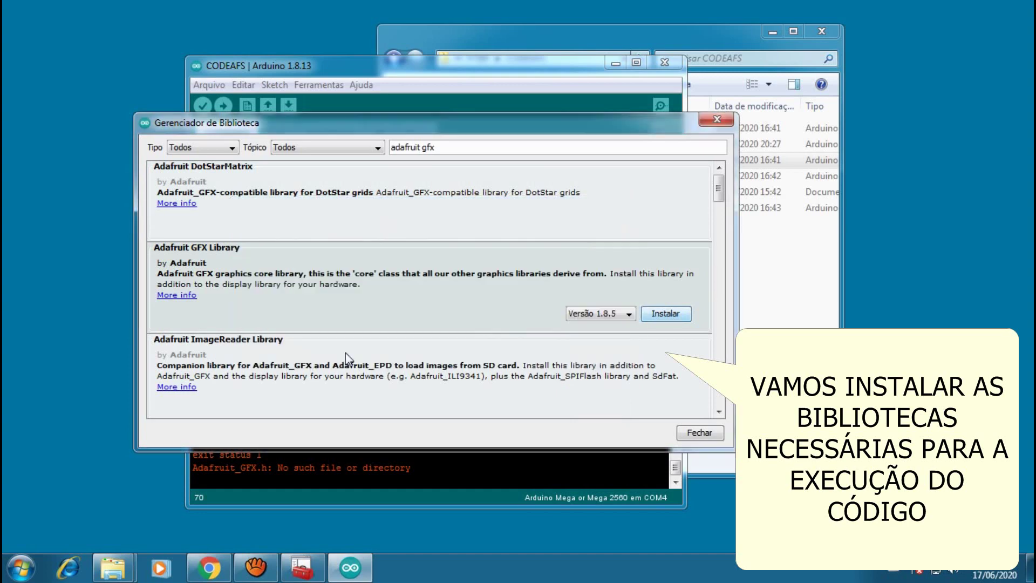